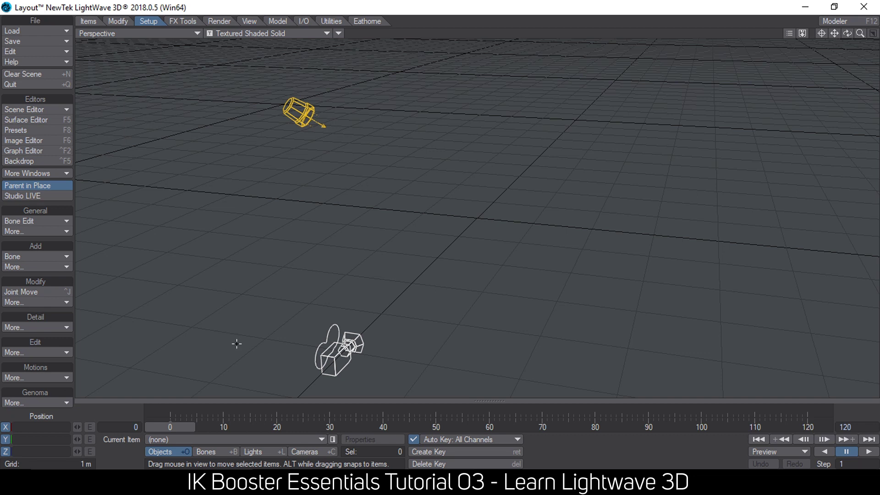
# Load the object beatrice.lwo into the scene.
pyautogui.click(38, 39)
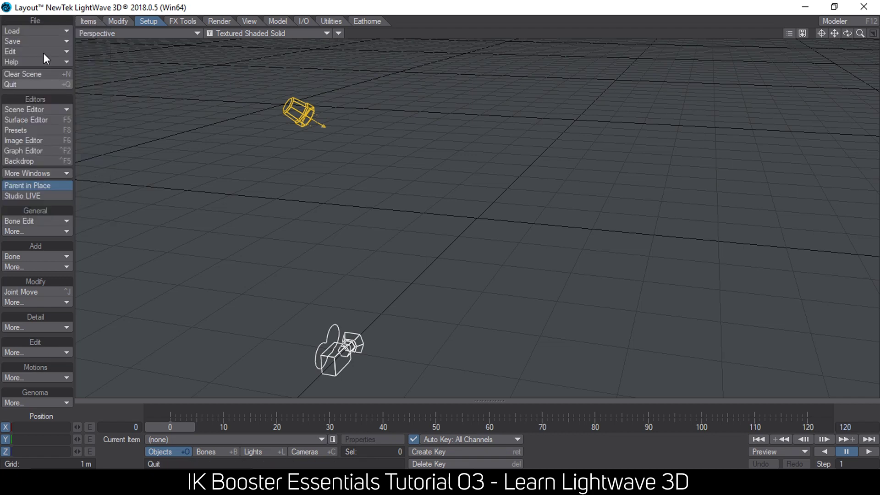
pyautogui.click(40, 28)
pyautogui.click(43, 115)
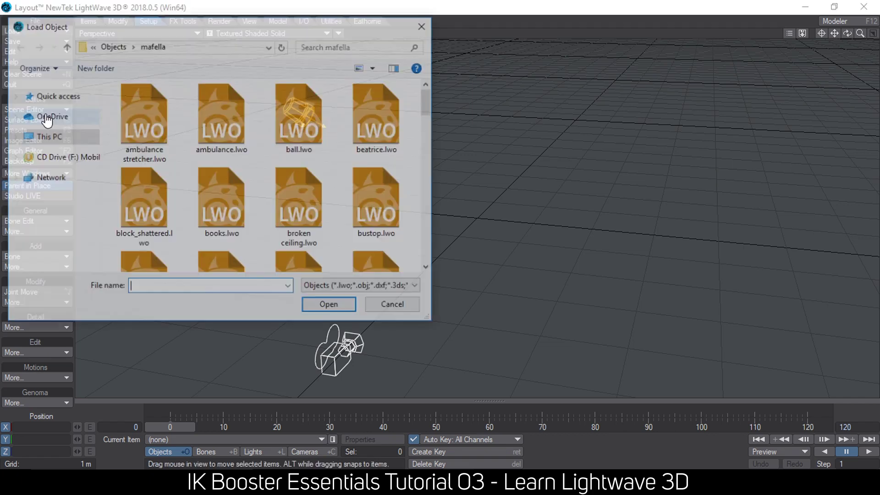
pyautogui.write('beat')
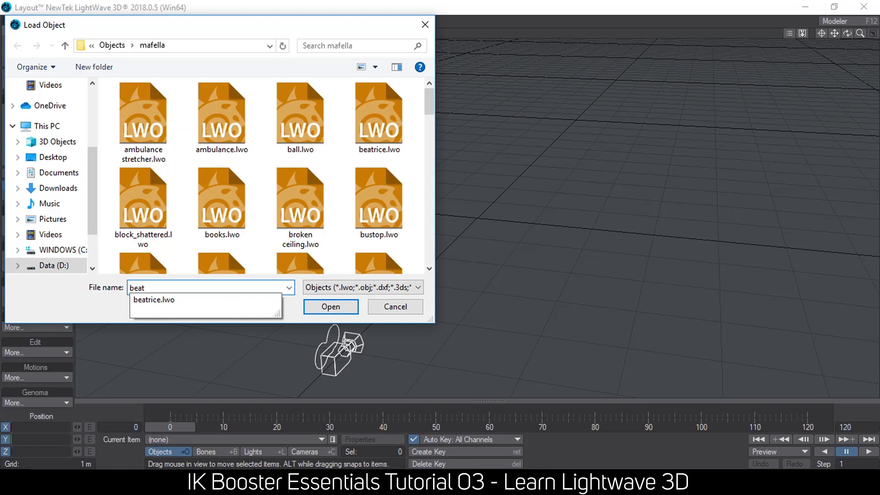
pyautogui.click(164, 301)
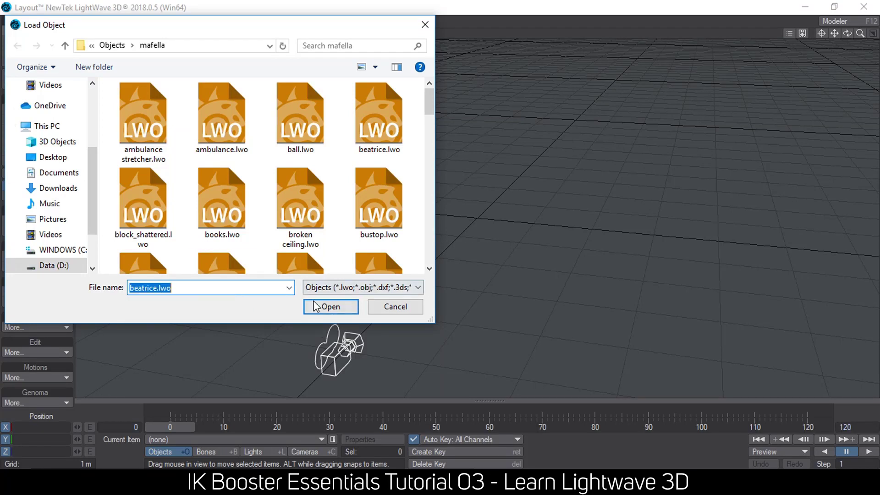
pyautogui.click(322, 306)
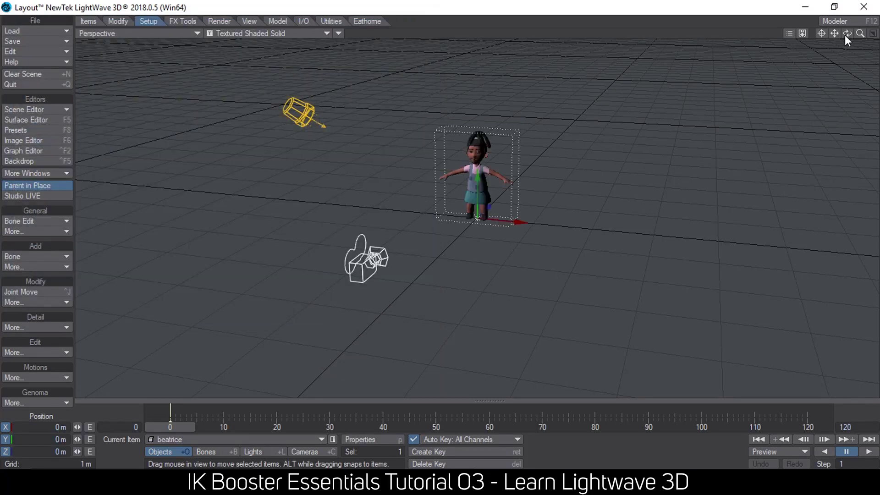
# Convert the beatrice object's skelegons into bones.
pyautogui.moveTo(833, 34); pyautogui.dragTo(818, 88)
pyautogui.scroll(10, 476, 219)
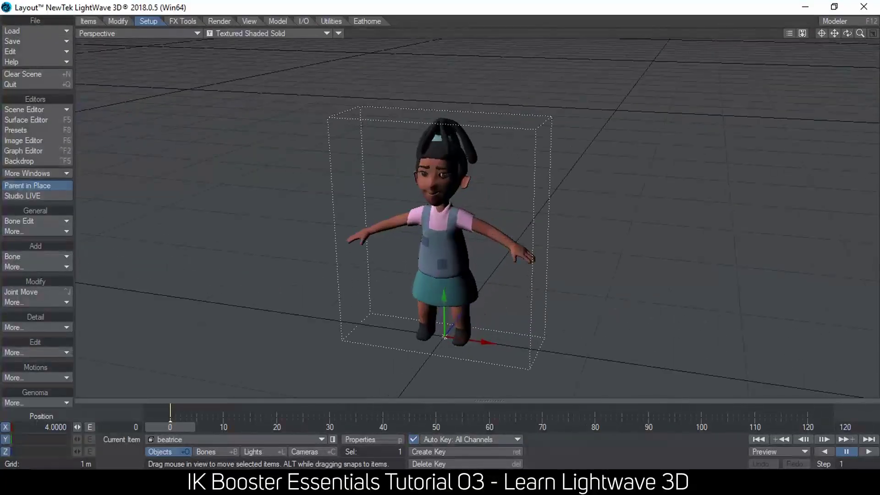
pyautogui.scroll(1, 476, 218)
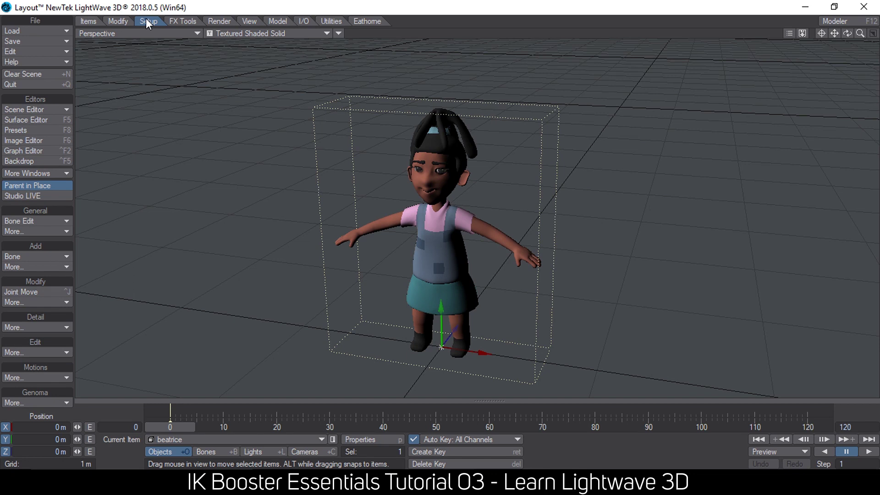
pyautogui.click(43, 267)
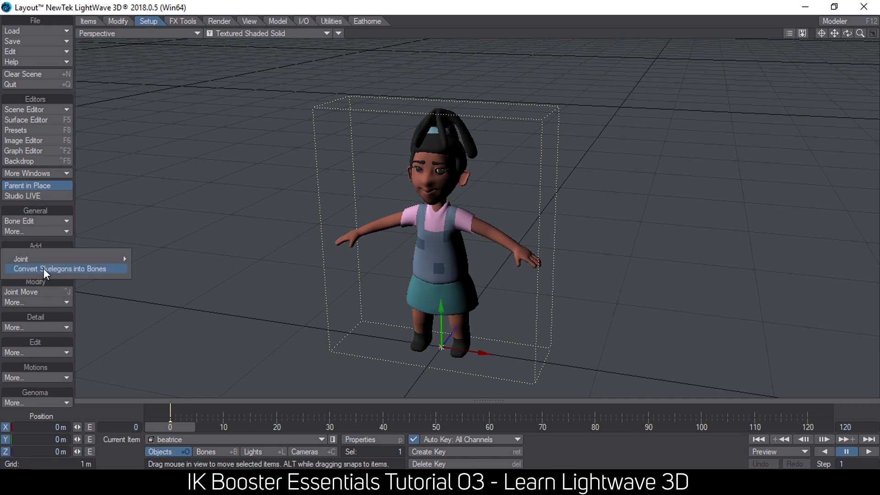
pyautogui.click(43, 268)
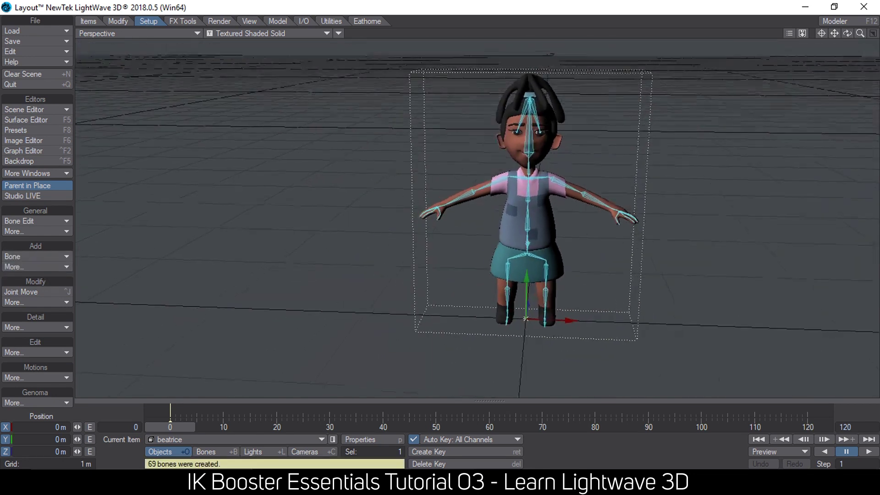
# Activate the IK Boost Tool and apply IK Booster to the beatrice object at its origin.
pyautogui.keyDown('alt'); pyautogui.moveTo(613, 203); pyautogui.dragTo(609, 206); pyautogui.keyUp('alt')
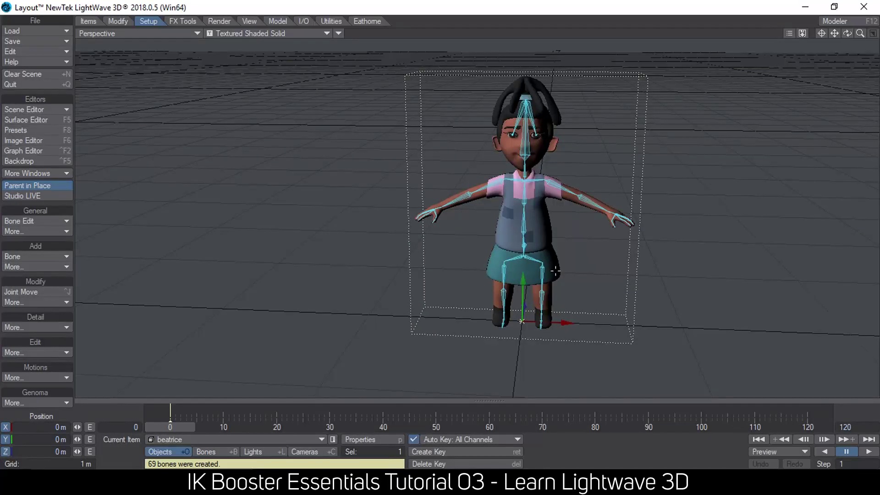
pyautogui.hotkey('ctrl', 'b')
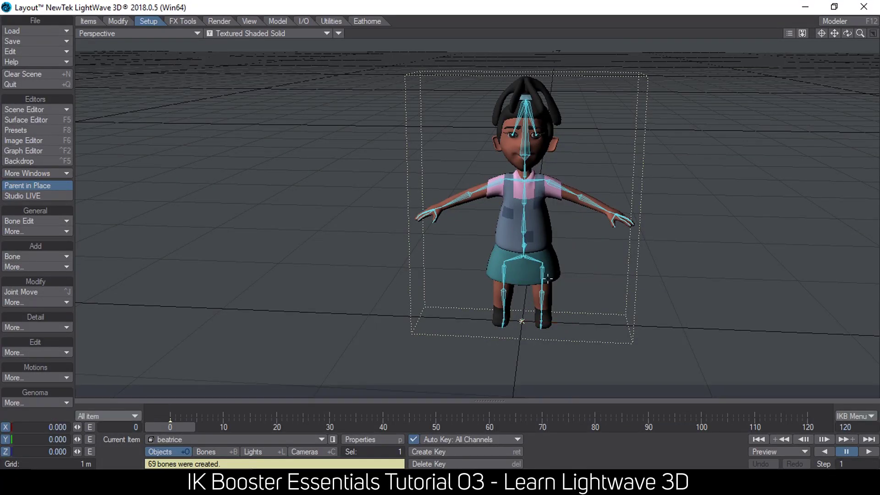
pyautogui.rightClick(522, 320)
pyautogui.rightClick(522, 320)
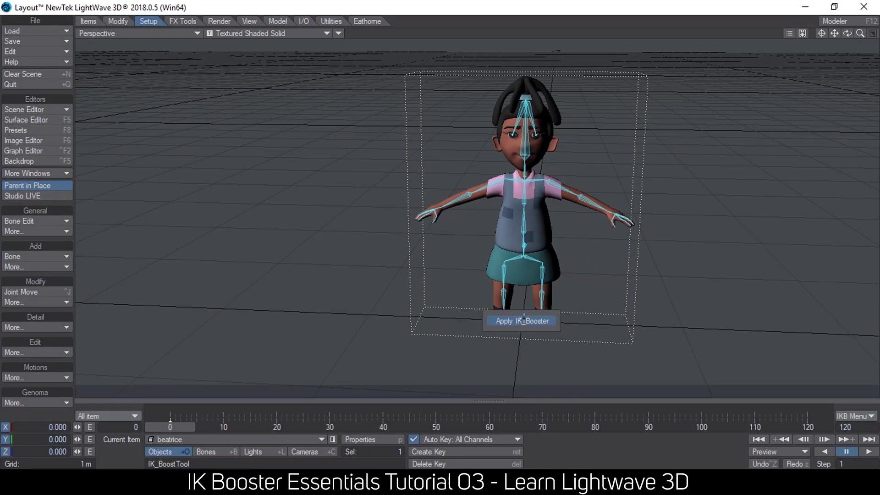
pyautogui.click(512, 321)
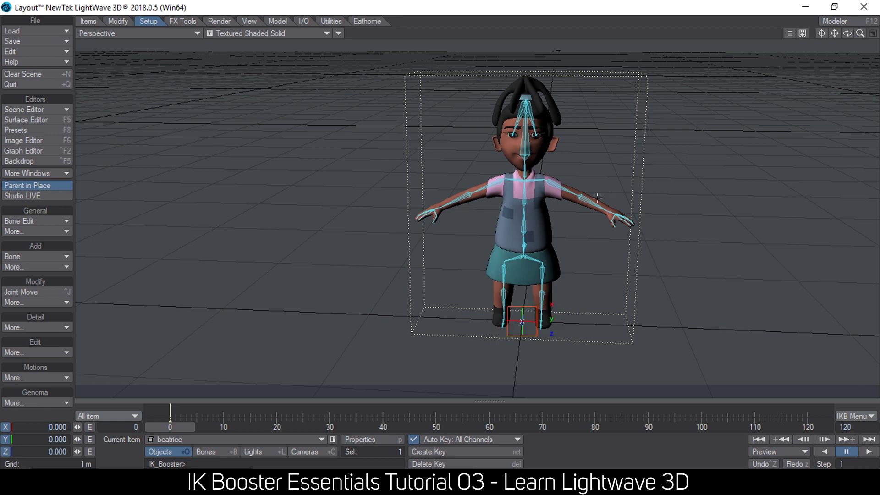
# Review the controller size setting in the IK Booster options and cancel the dialog.
pyautogui.keyDown('alt'); pyautogui.moveTo(534, 288); pyautogui.dragTo(530, 290); pyautogui.keyUp('alt')
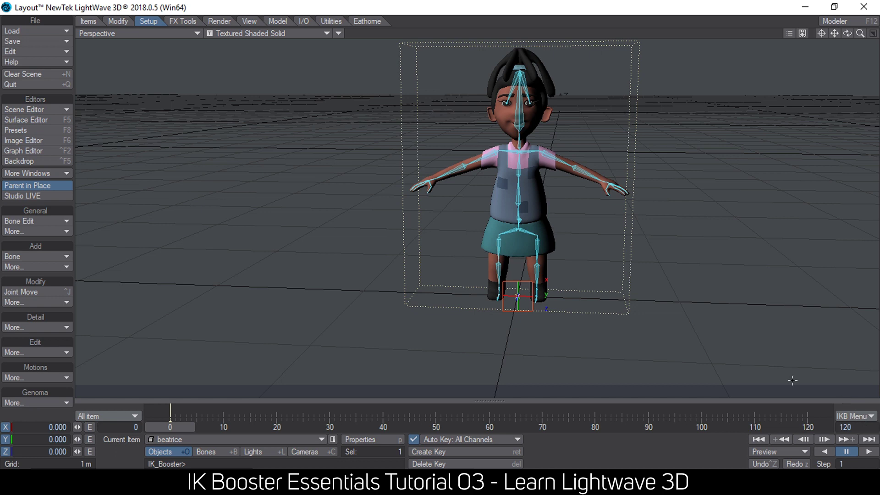
pyautogui.click(852, 415)
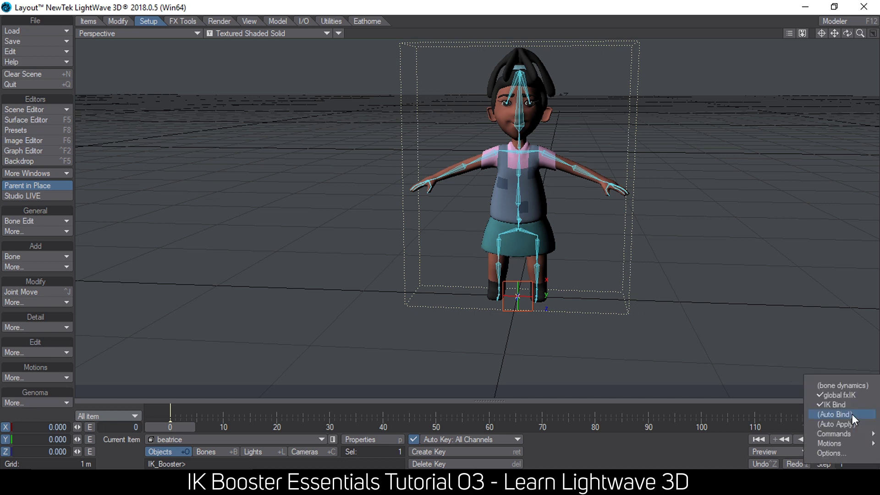
pyautogui.click(839, 456)
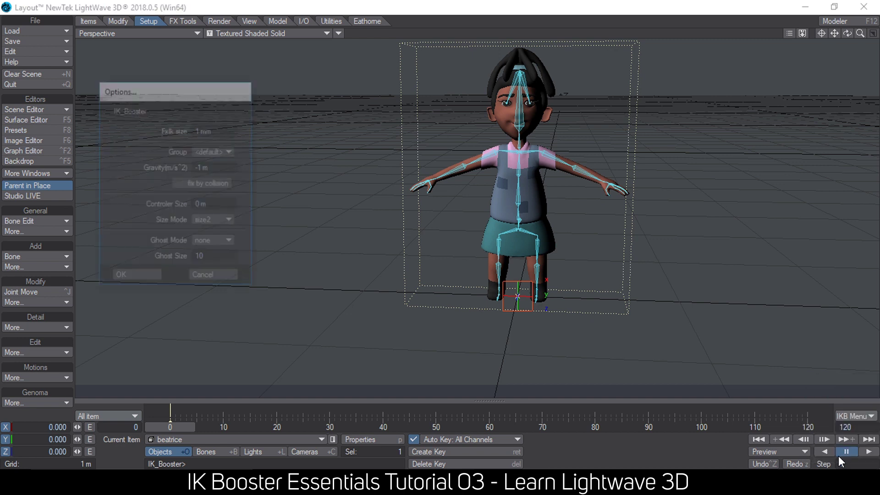
pyautogui.click(219, 205)
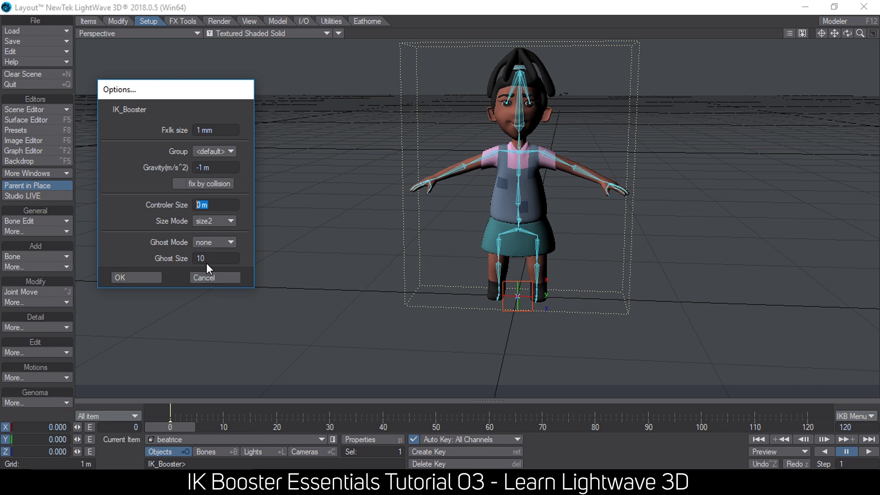
pyautogui.click(223, 277)
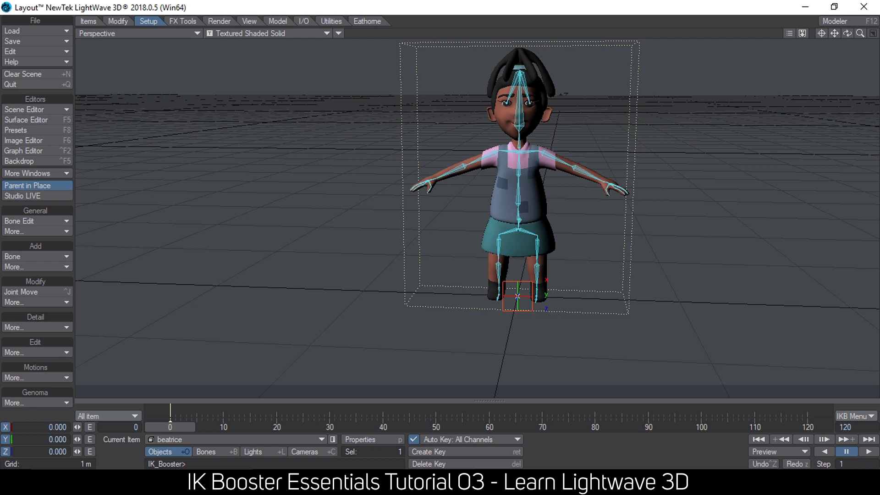
# Try pulling the left wrist bone away from the body, and undo the move.
pyautogui.moveTo(580, 159)
pyautogui.keyDown('ctrl'); pyautogui.keyDown('alt'); pyautogui.mouseDown()
pyautogui.moveTo(610, 158)
pyautogui.moveTo(584, 151)
pyautogui.moveTo(596, 151)
pyautogui.mouseUp(); pyautogui.keyUp('alt'); pyautogui.keyUp('ctrl')
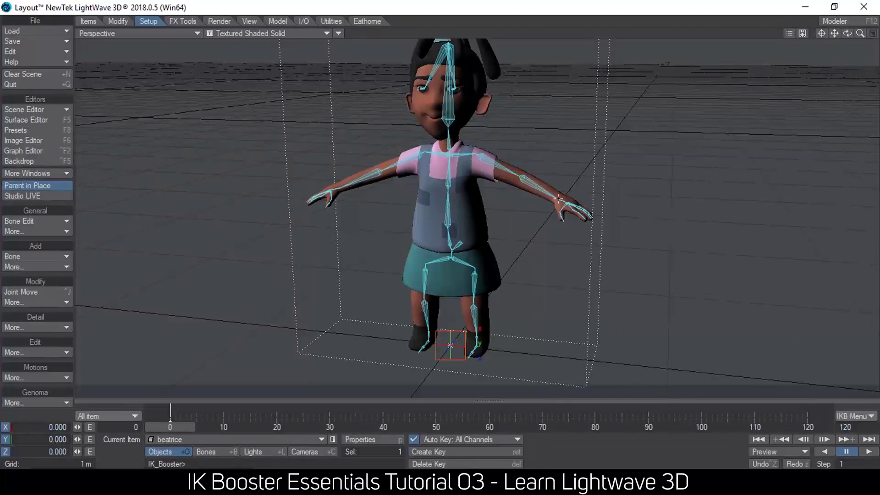
pyautogui.moveTo(560, 199); pyautogui.dragTo(684, 240)
pyautogui.hotkey('ctrl', 'z')
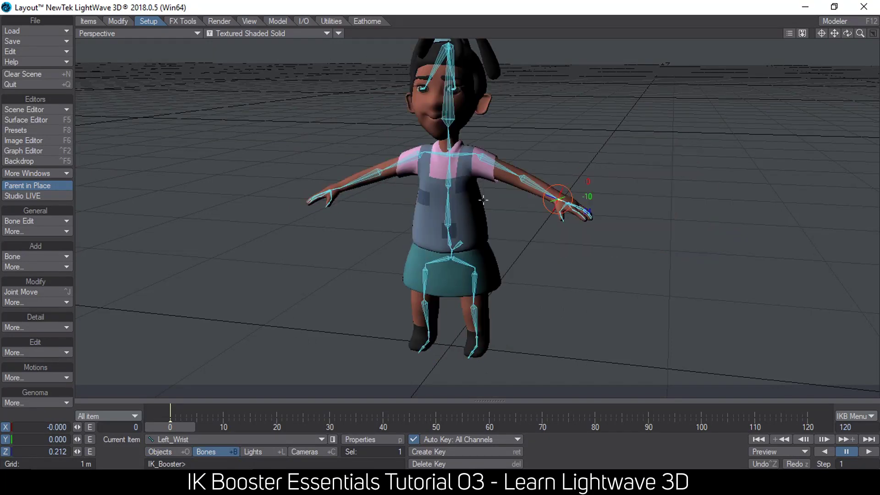
# Enable ikstop on the left and right upper hand bones at the shoulders and on the neck bone.
pyautogui.click(480, 167)
pyautogui.keyDown('alt'); pyautogui.moveTo(479, 166); pyautogui.dragTo(547, 214); pyautogui.keyUp('alt')
pyautogui.scroll(5, 527, 136)
pyautogui.rightClick(505, 154)
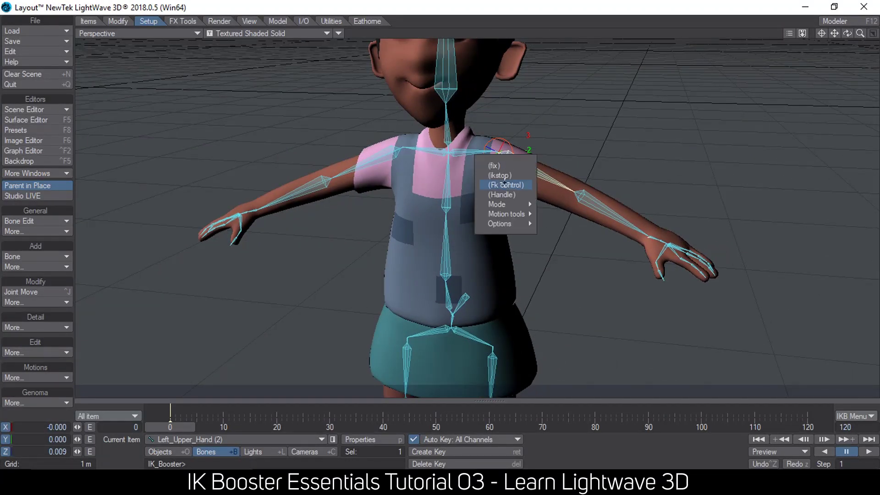
pyautogui.click(389, 149)
pyautogui.rightClick(388, 149)
pyautogui.click(389, 169)
pyautogui.click(448, 139)
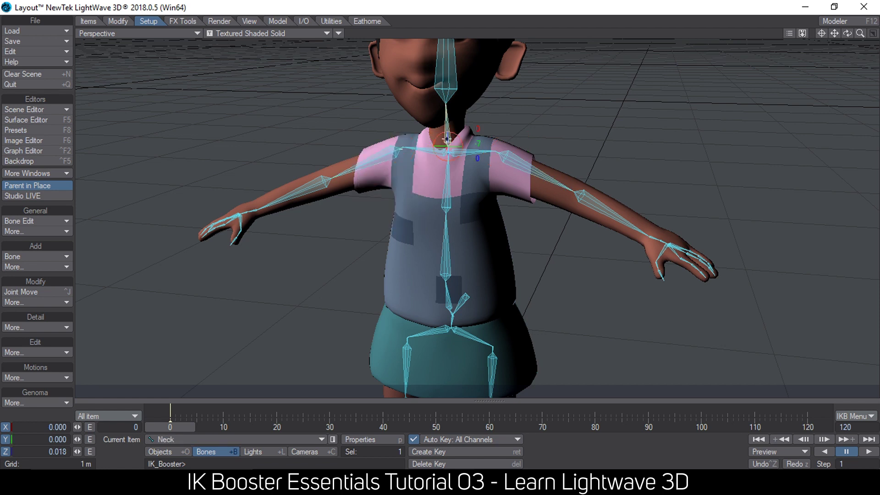
pyautogui.rightClick(447, 139)
pyautogui.click(449, 157)
# Enable ikstop on the left and right upper leg bones.
pyautogui.click(490, 354)
pyautogui.rightClick(489, 363)
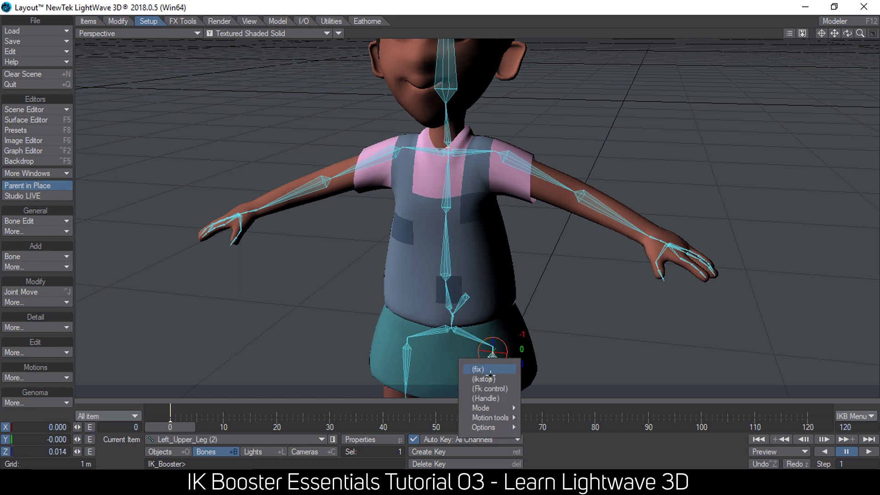
pyautogui.click(490, 373)
pyautogui.click(407, 350)
pyautogui.rightClick(406, 358)
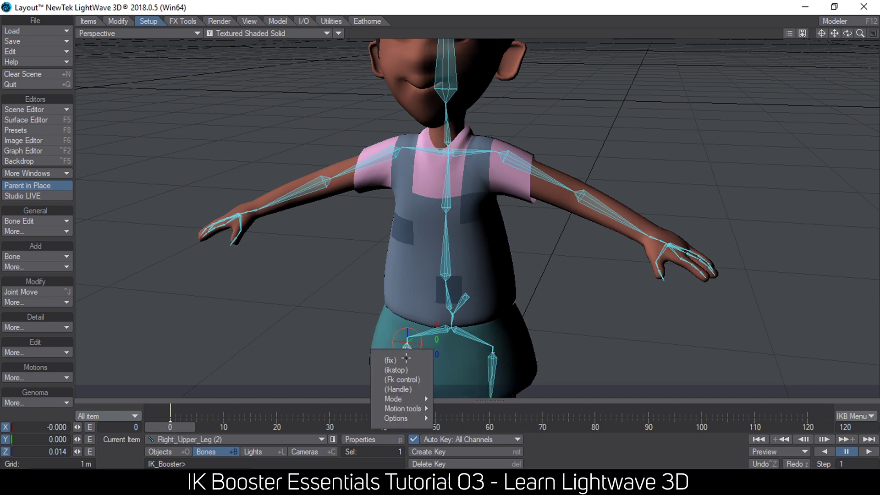
pyautogui.click(407, 370)
# Move the time slider to frame 5 with the whole character in view.
pyautogui.moveTo(860, 34); pyautogui.dragTo(832, 33)
pyautogui.keyDown('alt'); pyautogui.moveTo(518, 240); pyautogui.dragTo(525, 237); pyautogui.keyUp('alt')
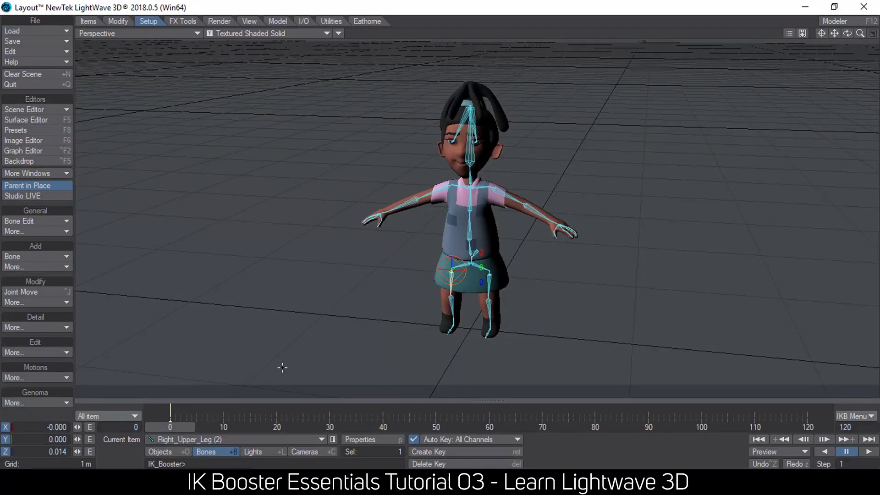
pyautogui.click(197, 421)
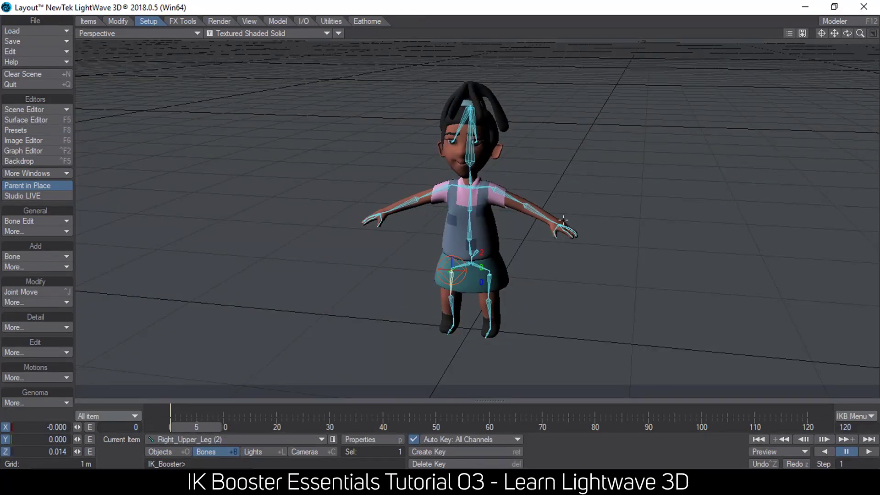
# Test the IK chains by pulling both wrists, the head, the left ankle and the COG bone, undoing the moves.
pyautogui.moveTo(560, 220)
pyautogui.mouseDown()
pyautogui.moveTo(521, 259)
pyautogui.moveTo(486, 274)
pyautogui.moveTo(551, 221)
pyautogui.mouseUp()
pyautogui.hotkey('ctrl', 'z')
pyautogui.moveTo(387, 212); pyautogui.dragTo(446, 267)
pyautogui.hotkey('ctrl', 'z')
pyautogui.moveTo(468, 160); pyautogui.dragTo(486, 175)
pyautogui.hotkey('ctrl', 'z')
pyautogui.moveTo(488, 324); pyautogui.dragTo(491, 320)
pyautogui.hotkey('ctrl', 'z')
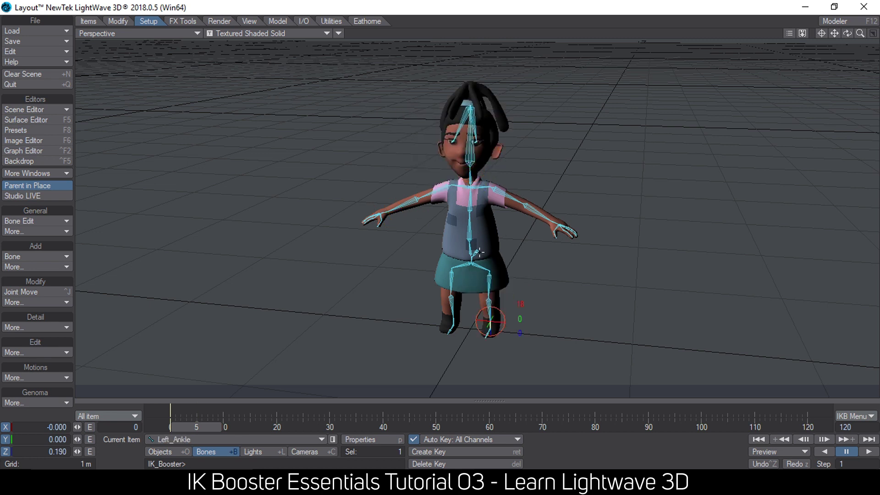
pyautogui.moveTo(476, 250); pyautogui.dragTo(502, 338)
# Enable fix on the left foot and left ankle bones.
pyautogui.click(490, 325)
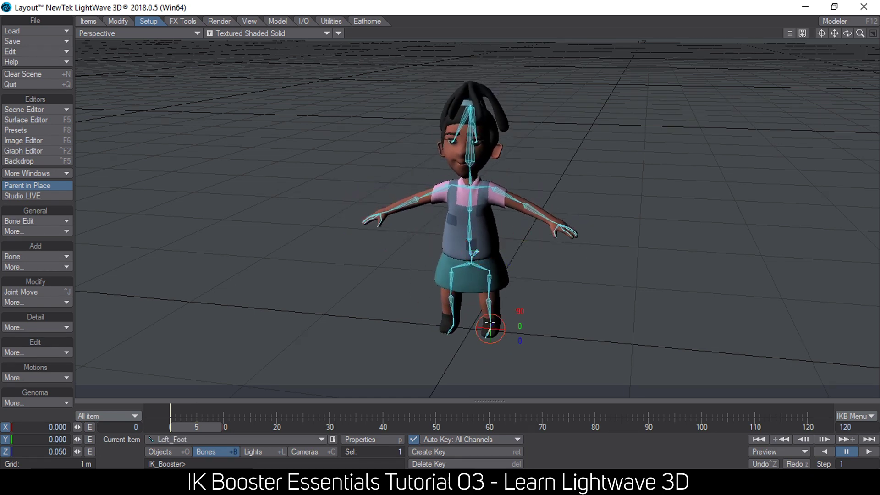
pyautogui.rightClick(489, 324)
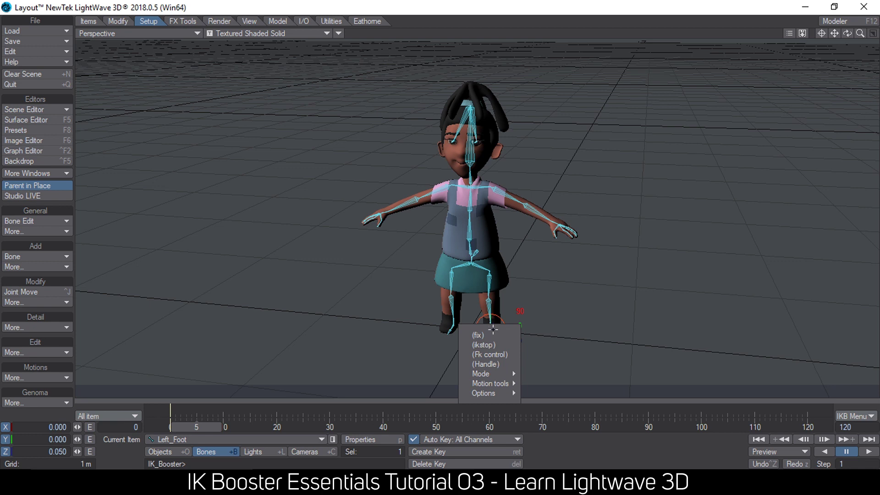
pyautogui.click(490, 323)
pyautogui.rightClick(490, 326)
pyautogui.click(490, 328)
# Enable fix on the right foot and right ankle bones.
pyautogui.click(453, 322)
pyautogui.rightClick(453, 323)
pyautogui.click(453, 324)
pyautogui.click(455, 322)
pyautogui.rightClick(456, 326)
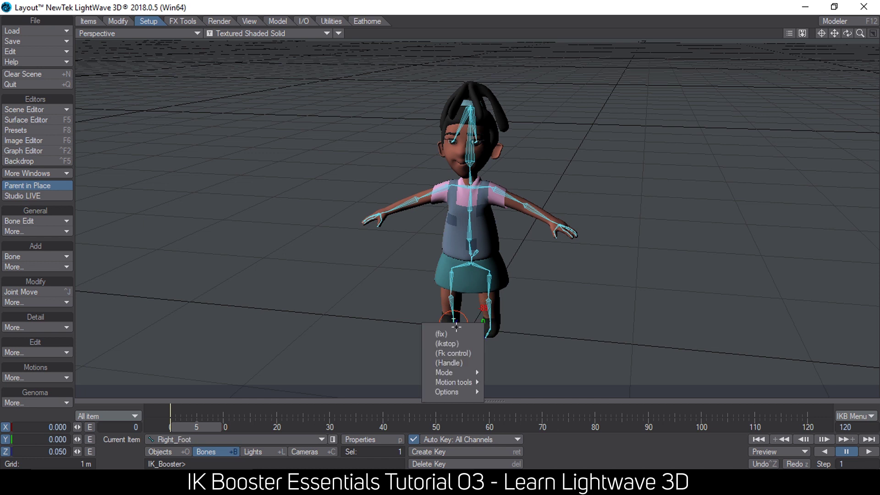
pyautogui.click(457, 331)
# Check the fix controllers on the ankle and foot bones of both legs up close.
pyautogui.keyDown('ctrl'); pyautogui.keyDown('alt'); pyautogui.moveTo(504, 333); pyautogui.dragTo(545, 333); pyautogui.keyUp('alt'); pyautogui.keyUp('ctrl')
pyautogui.keyDown('alt'); pyautogui.moveTo(499, 353); pyautogui.dragTo(491, 320); pyautogui.keyUp('alt')
pyautogui.click(498, 273)
pyautogui.keyDown('alt'); pyautogui.moveTo(580, 207); pyautogui.dragTo(511, 225); pyautogui.keyUp('alt')
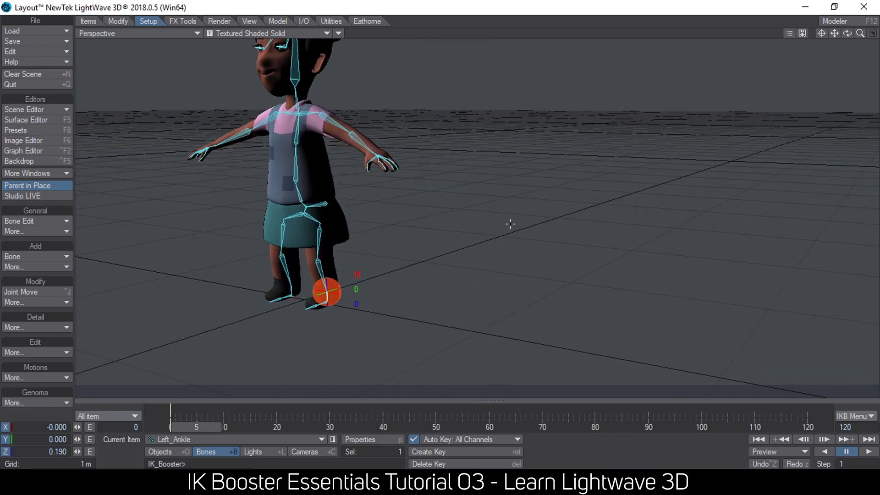
pyautogui.click(291, 294)
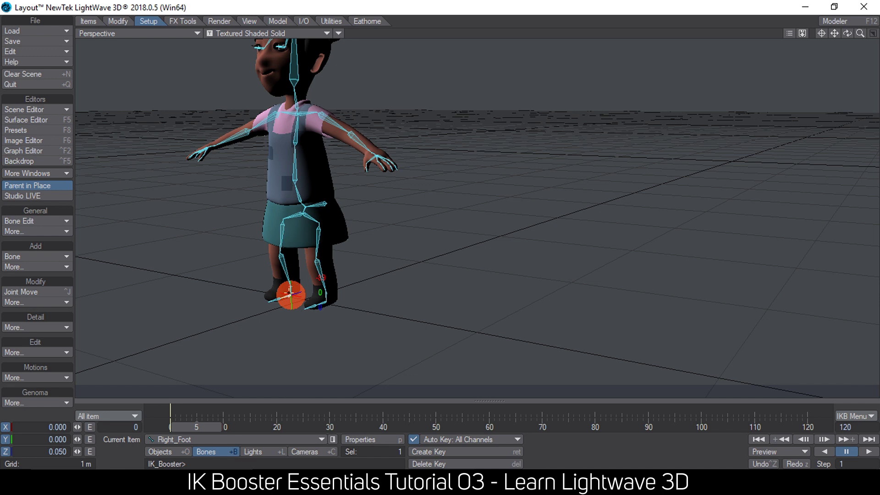
pyautogui.click(290, 283)
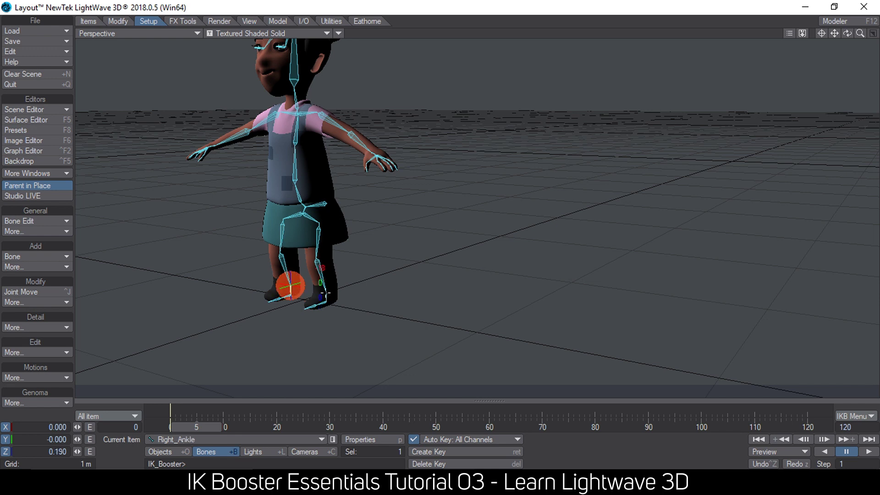
pyautogui.click(326, 292)
# Try pulling the COG bone to test the fixed feet, and undo the move.
pyautogui.keyDown('alt'); pyautogui.moveTo(369, 241); pyautogui.dragTo(372, 238); pyautogui.keyUp('alt')
pyautogui.moveTo(346, 204); pyautogui.dragTo(419, 220)
pyautogui.hotkey('ctrl', 'z')
# Add a null object named Master with a Ring shape and a scale of 500 mm.
pyautogui.scroll(-2, 364, 214)
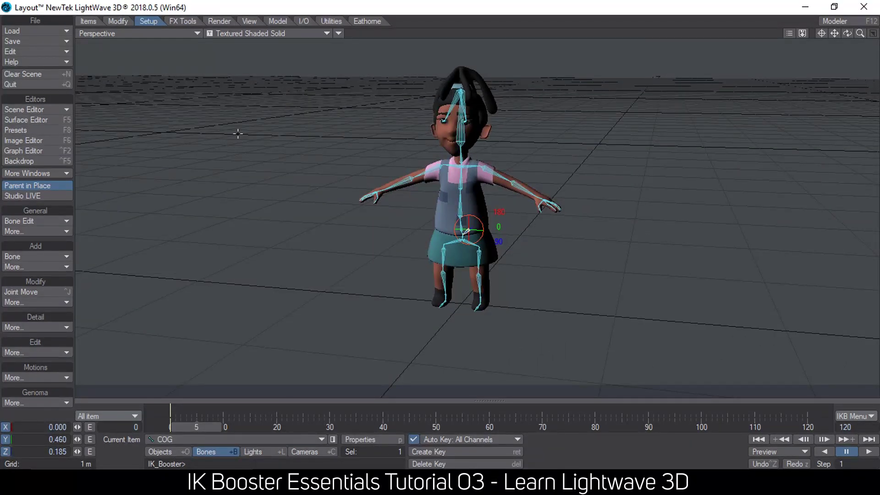
pyautogui.click(84, 22)
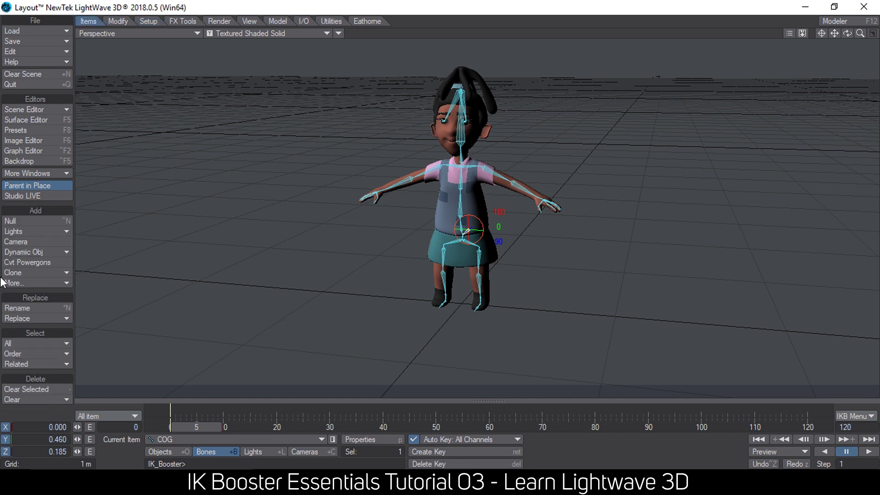
pyautogui.click(23, 219)
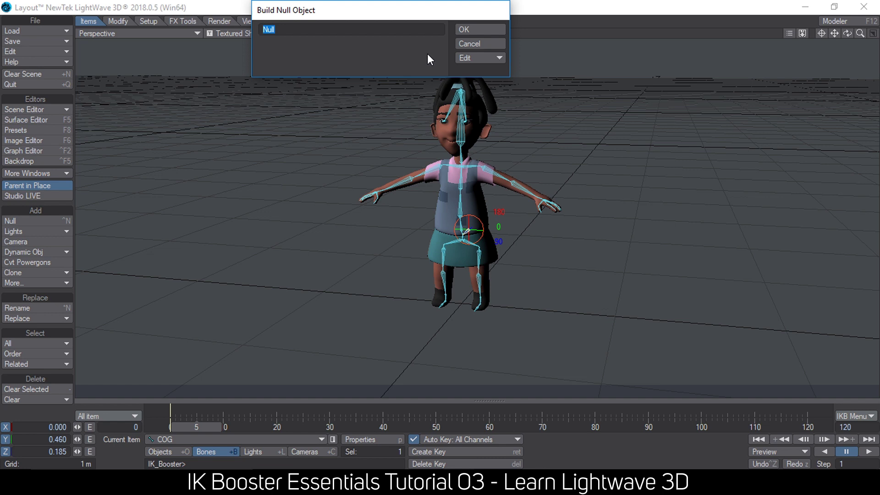
pyautogui.write('Master')
pyautogui.moveTo(412, 21); pyautogui.dragTo(372, 33)
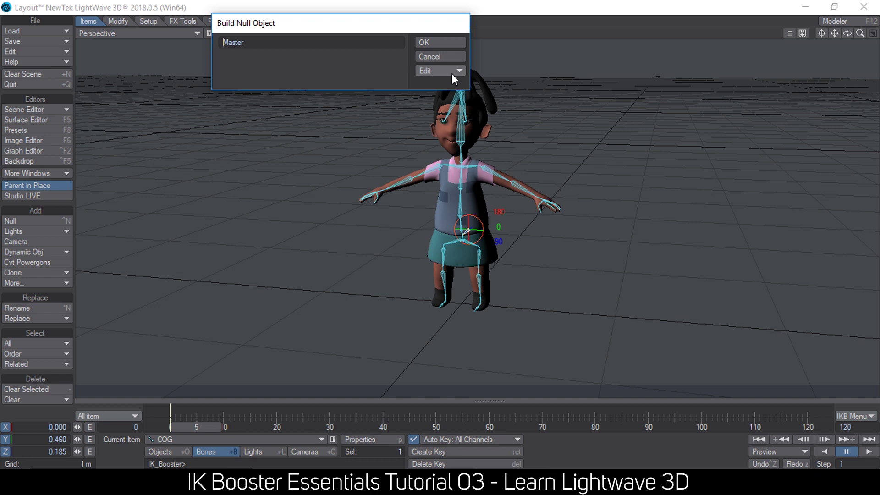
pyautogui.click(452, 72)
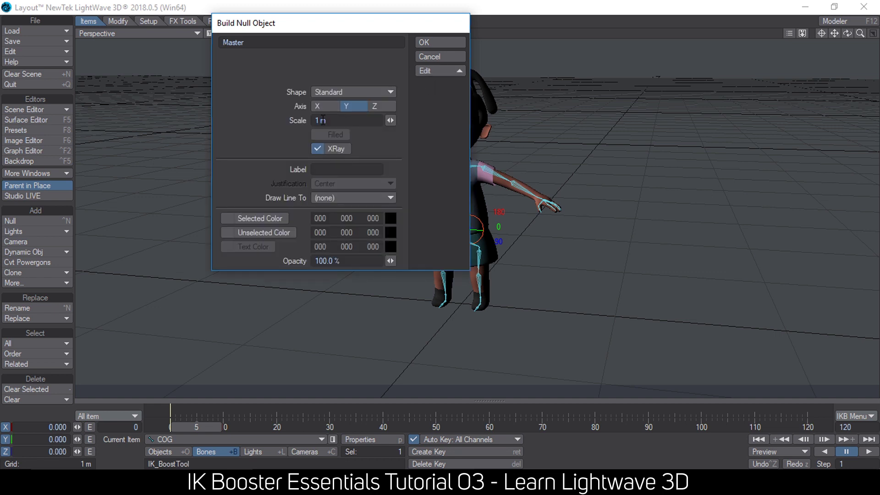
pyautogui.moveTo(329, 121); pyautogui.dragTo(208, 122)
pyautogui.write('.5')
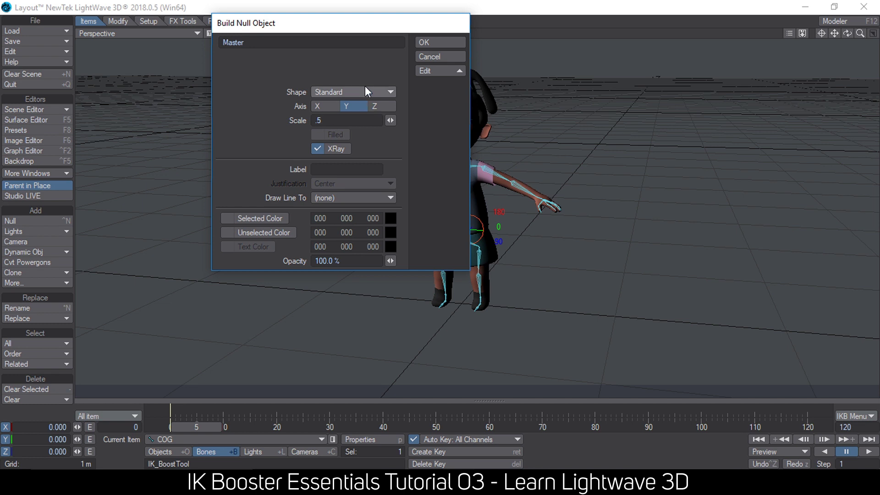
pyautogui.click(365, 92)
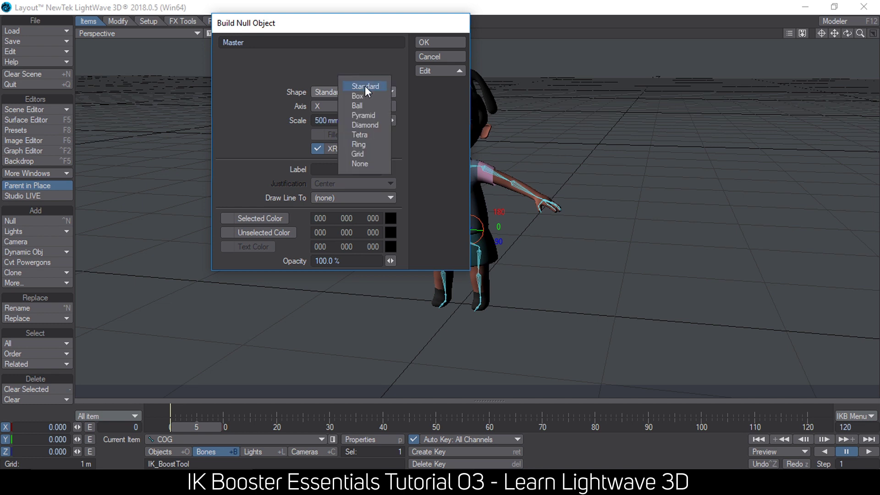
pyautogui.click(371, 142)
pyautogui.click(424, 43)
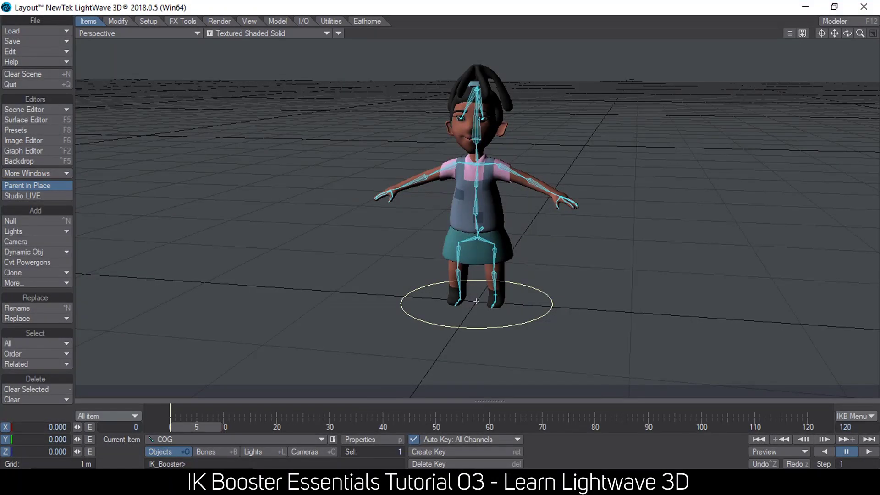
# Select the beatrice object and store it as the selection for assignments.
pyautogui.hotkey('shift', 'b')
pyautogui.click(178, 450)
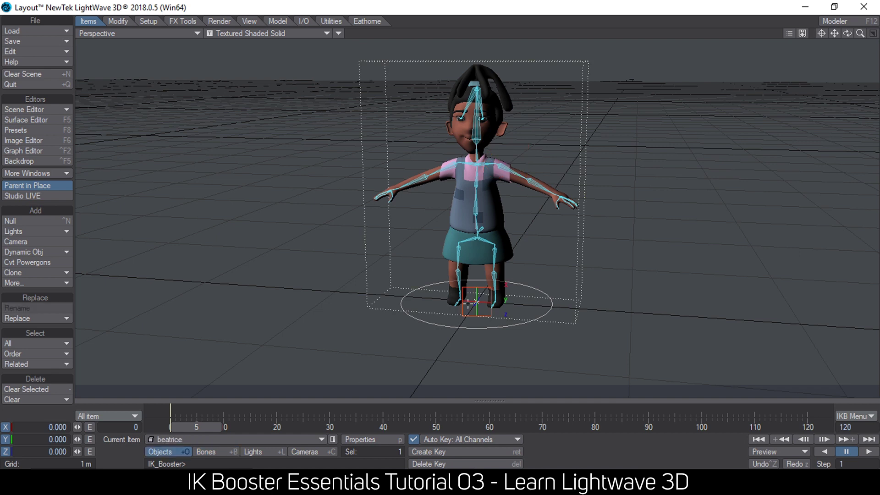
pyautogui.click(362, 21)
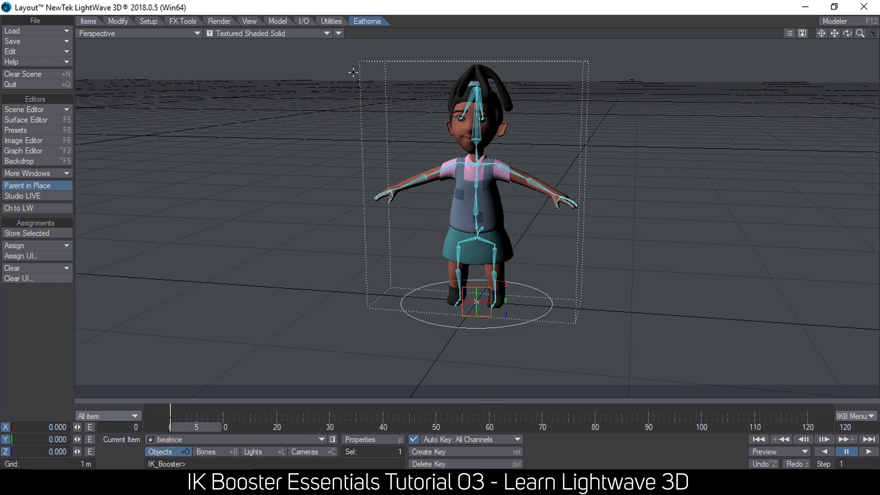
pyautogui.click(30, 232)
# Select the Master ring null and switch from IK Booster to the Move tool.
pyautogui.click(437, 277)
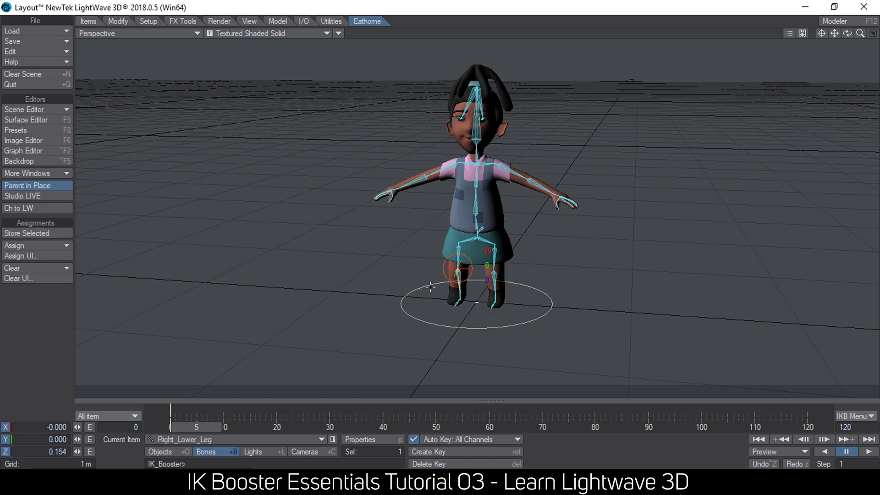
pyautogui.click(410, 296)
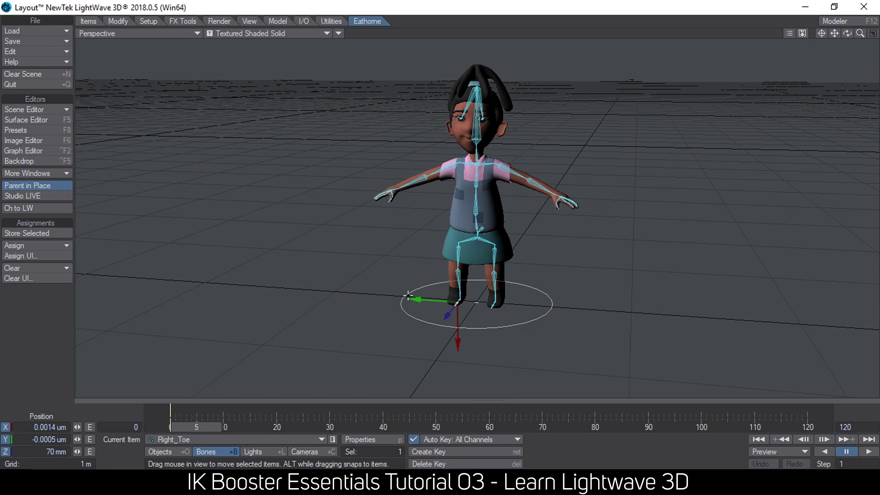
pyautogui.click(407, 295)
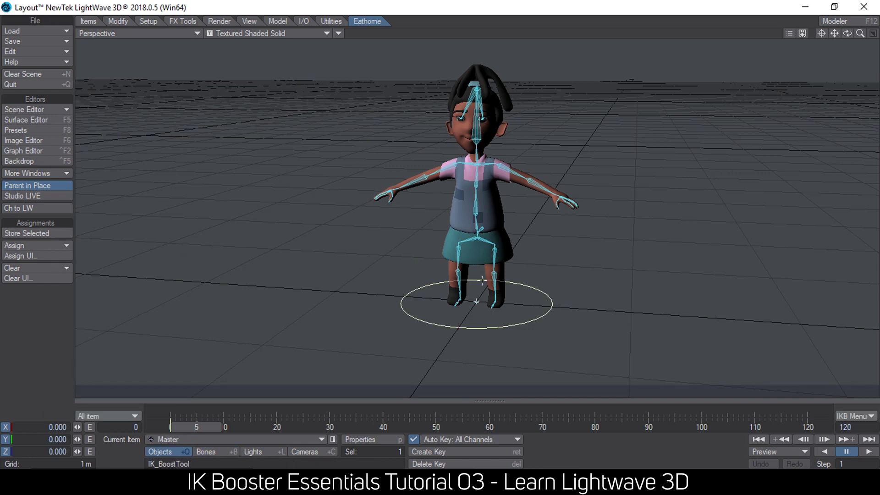
pyautogui.press('t')
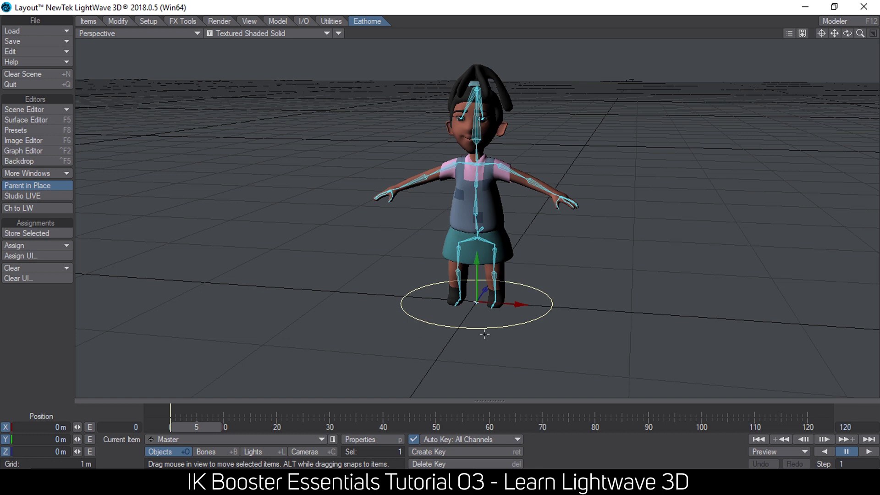
# Parent the beatrice object to the Master null in its motion options.
pyautogui.click(509, 201)
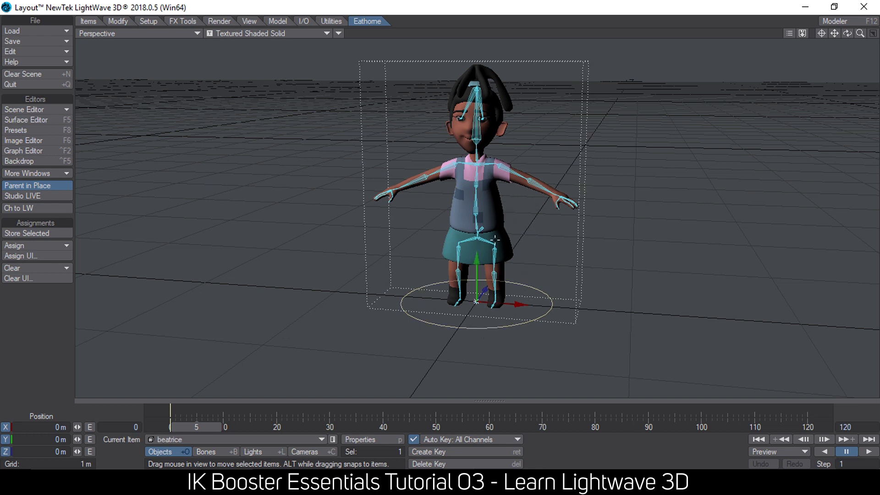
pyautogui.press('m')
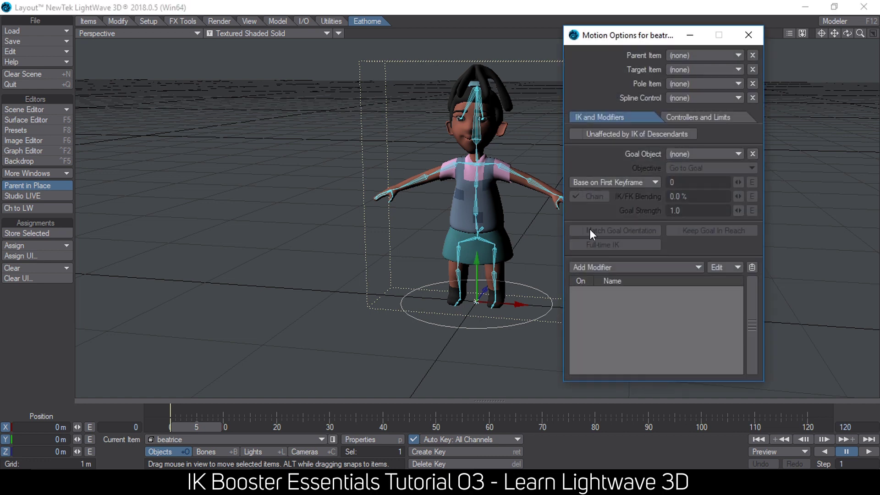
pyautogui.click(711, 54)
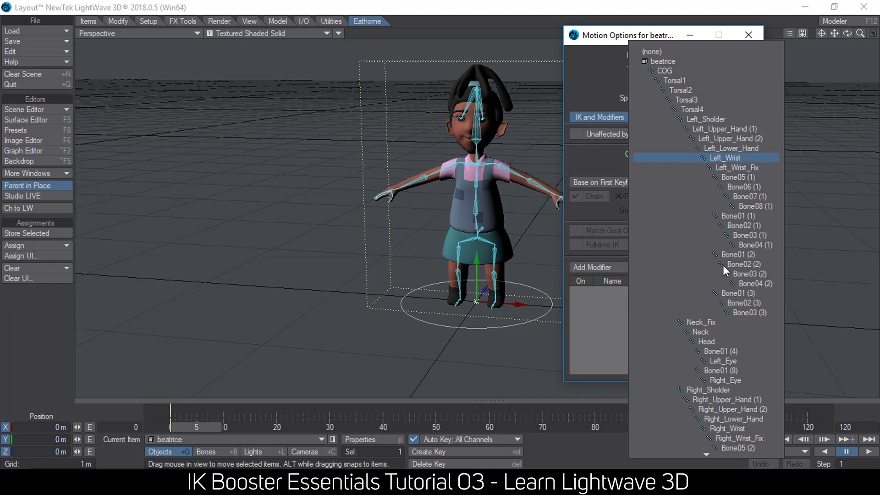
pyautogui.moveTo(725, 464)
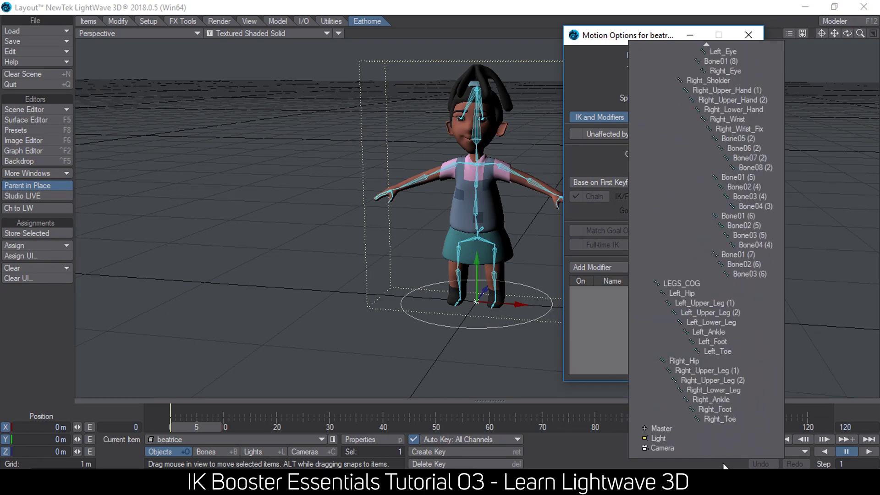
pyautogui.click(660, 428)
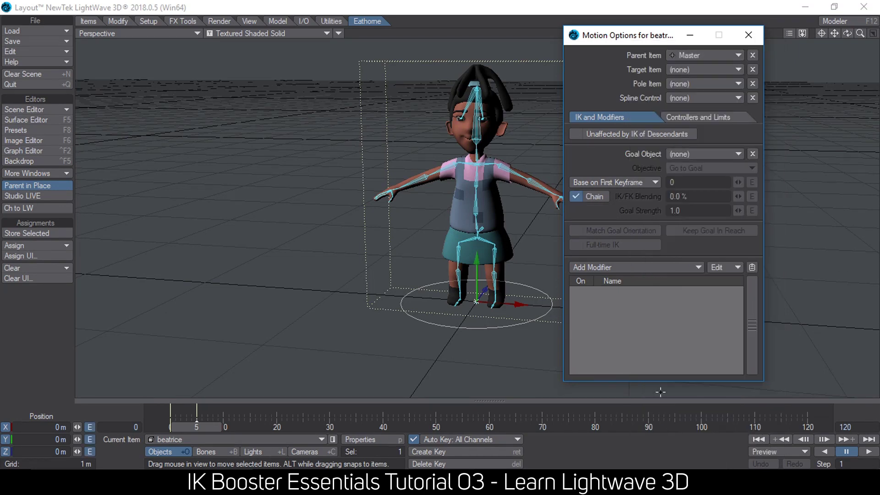
pyautogui.click(748, 35)
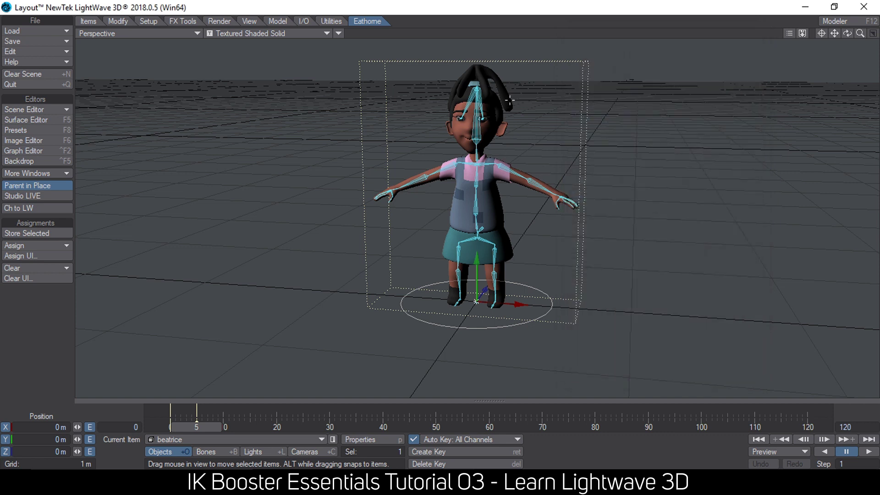
# Add a null object named Eye_Target with a Pyramid shape and a scale of 200 mm.
pyautogui.scroll(3, 509, 100)
pyautogui.keyDown('alt'); pyautogui.moveTo(509, 100); pyautogui.dragTo(304, 98); pyautogui.keyUp('alt')
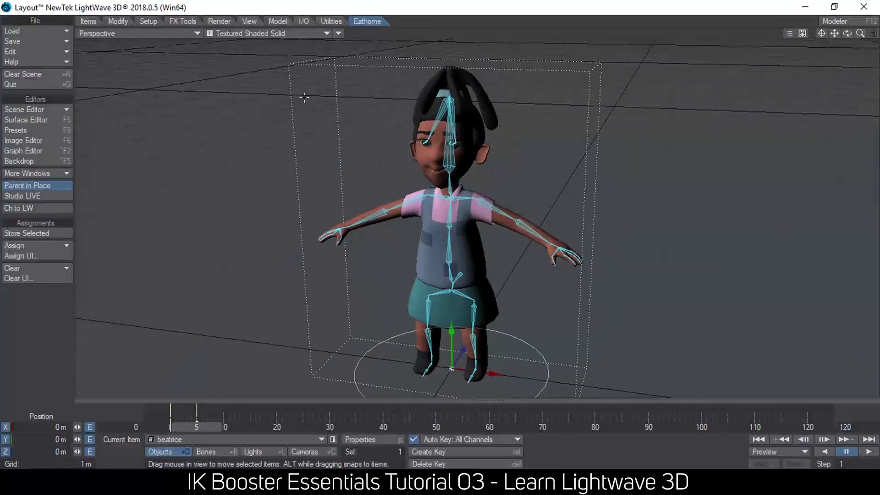
pyautogui.scroll(-3, 304, 97)
pyautogui.click(87, 21)
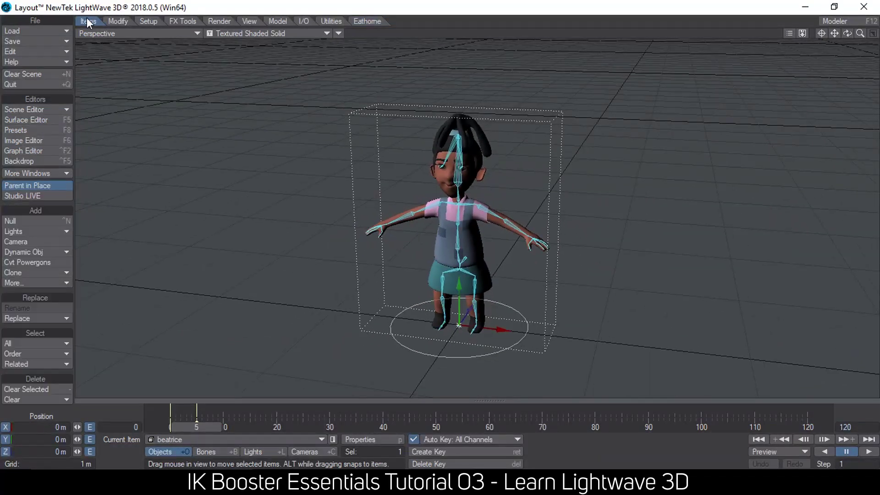
pyautogui.click(44, 221)
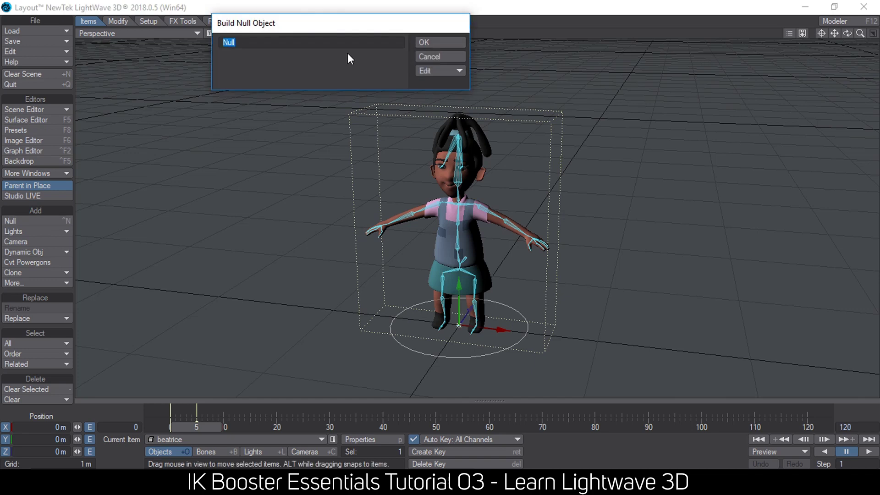
pyautogui.write('Eye_Target')
pyautogui.click(437, 70)
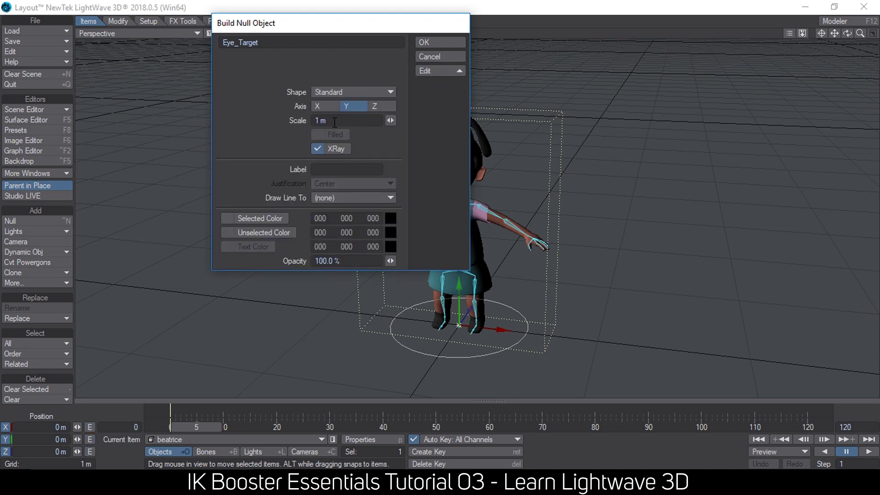
pyautogui.press('Tab')
pyautogui.write('.2')
pyautogui.click(350, 91)
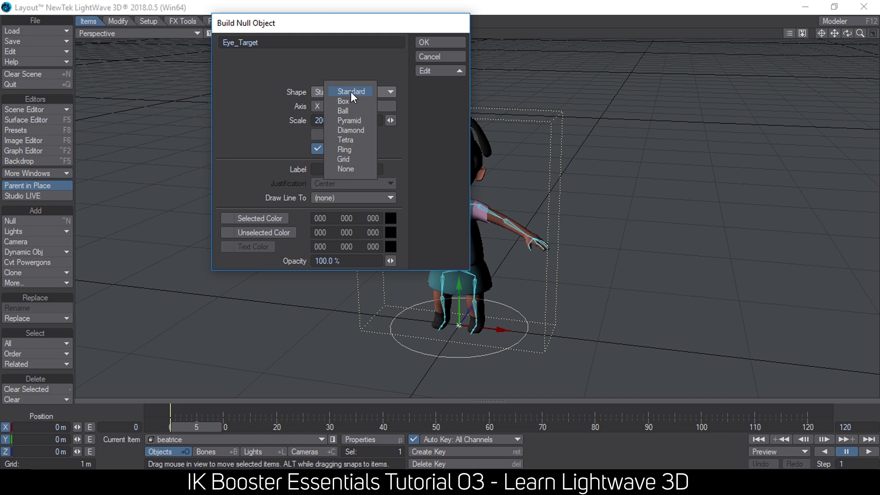
pyautogui.click(359, 120)
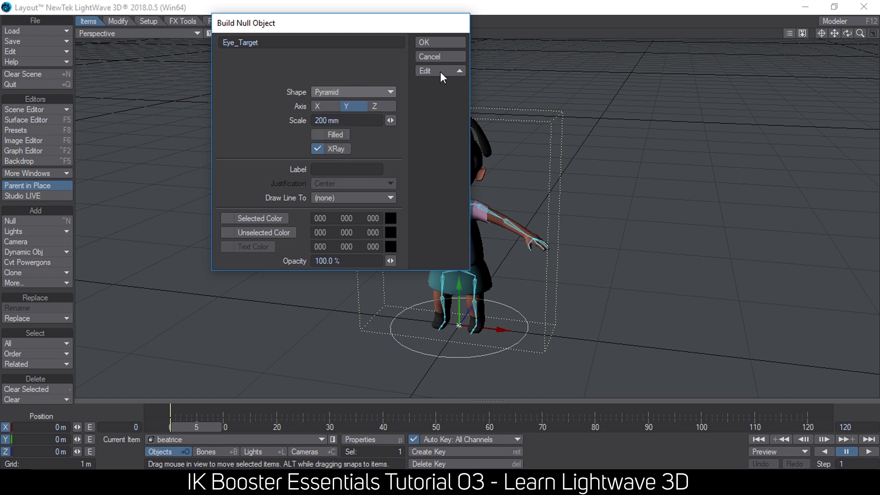
pyautogui.click(438, 44)
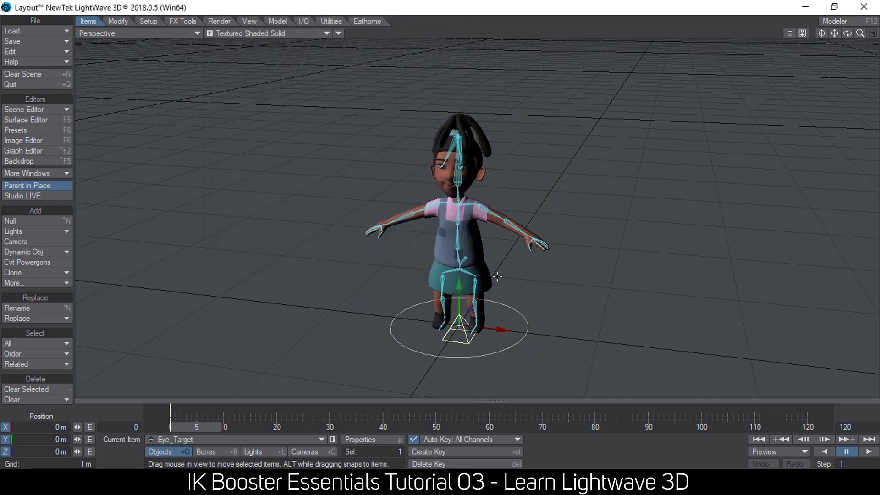
# At frame 0, move the Eye_Target null in front of the face, to about -1.49 m in Z and 1.13 m in Y.
pyautogui.keyDown('alt'); pyautogui.moveTo(420, 329); pyautogui.dragTo(379, 275); pyautogui.keyUp('alt')
pyautogui.moveTo(197, 427); pyautogui.dragTo(170, 426)
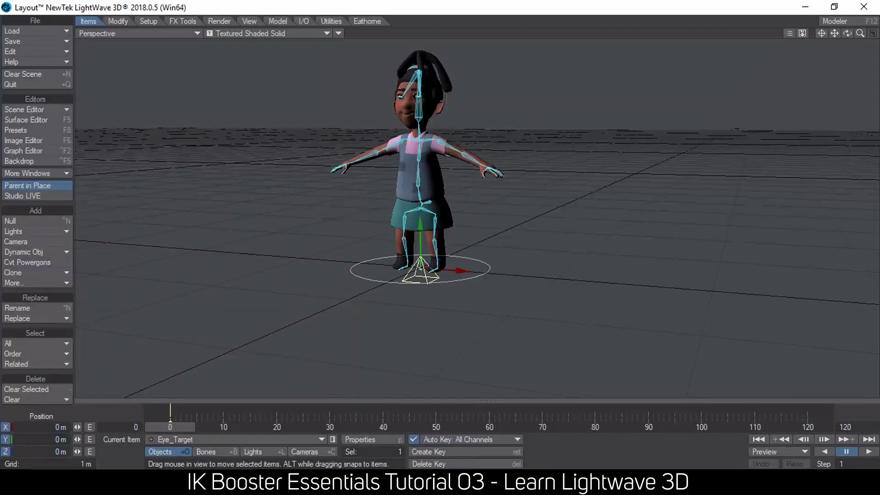
pyautogui.moveTo(443, 262); pyautogui.dragTo(330, 306)
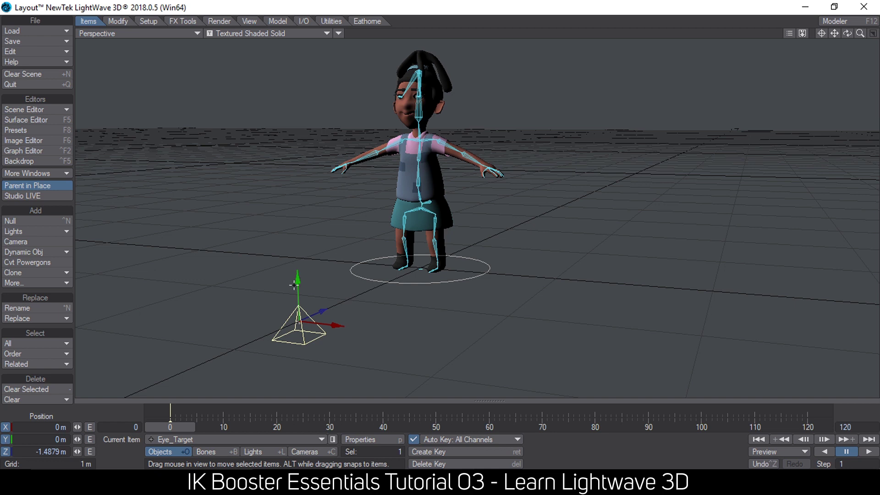
pyautogui.moveTo(294, 283); pyautogui.dragTo(291, 94)
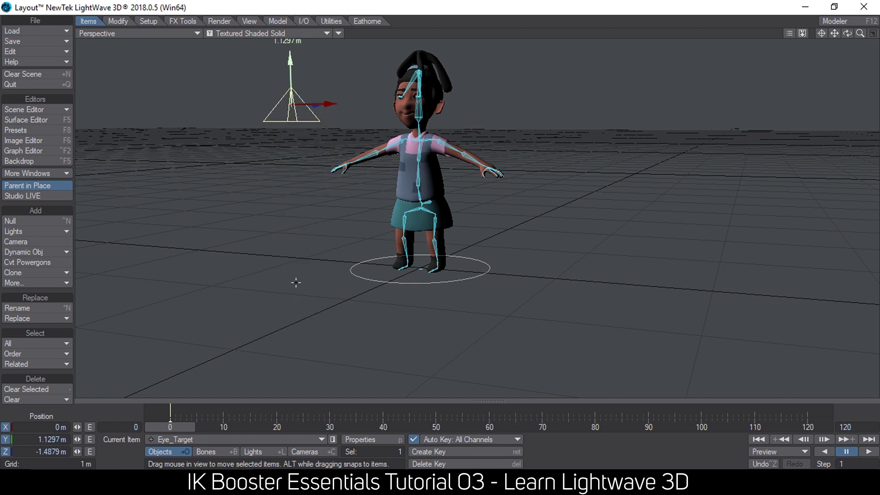
# Select the right eye bone on the character's face.
pyautogui.scroll(2, 346, 136)
pyautogui.keyDown('alt'); pyautogui.moveTo(344, 136); pyautogui.dragTo(355, 181); pyautogui.keyUp('alt')
pyautogui.scroll(2, 388, 154)
pyautogui.scroll(2, 388, 155)
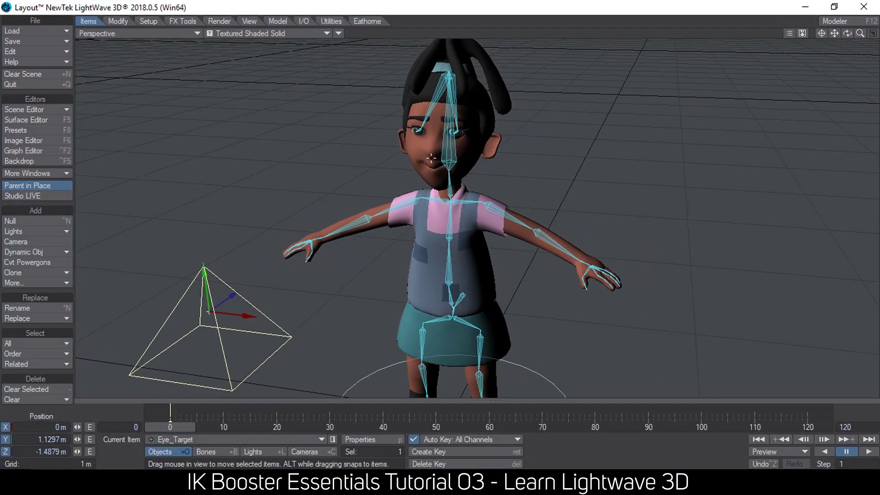
pyautogui.click(418, 130)
pyautogui.hotkey('shift', 'b')
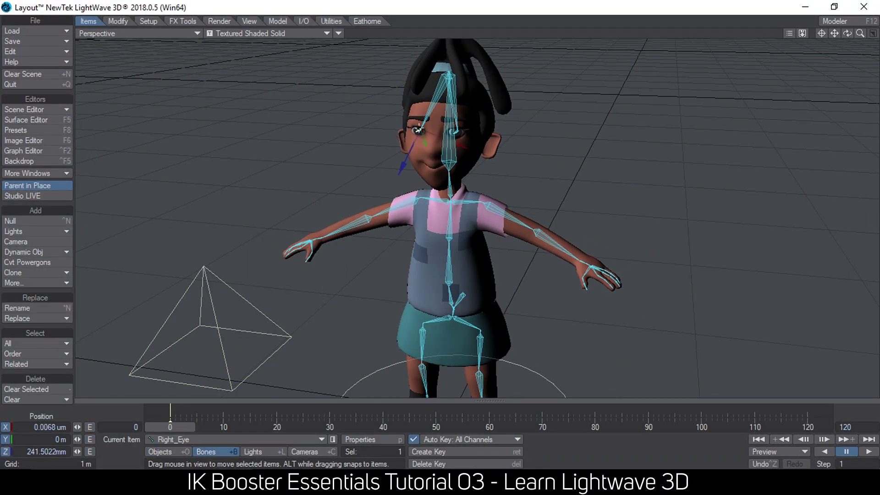
# Center the view on the right eye bone and examine the eye bones' direction relative to the Eye_Target null.
pyautogui.click(822, 32)
pyautogui.moveTo(860, 34); pyautogui.dragTo(828, 30)
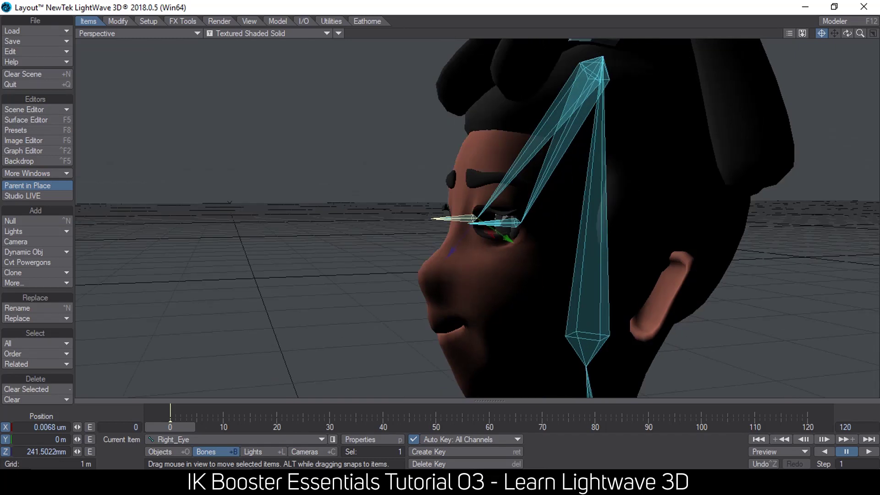
pyautogui.keyDown('alt'); pyautogui.moveTo(495, 216); pyautogui.dragTo(457, 212); pyautogui.keyUp('alt')
pyautogui.scroll(-2, 477, 218)
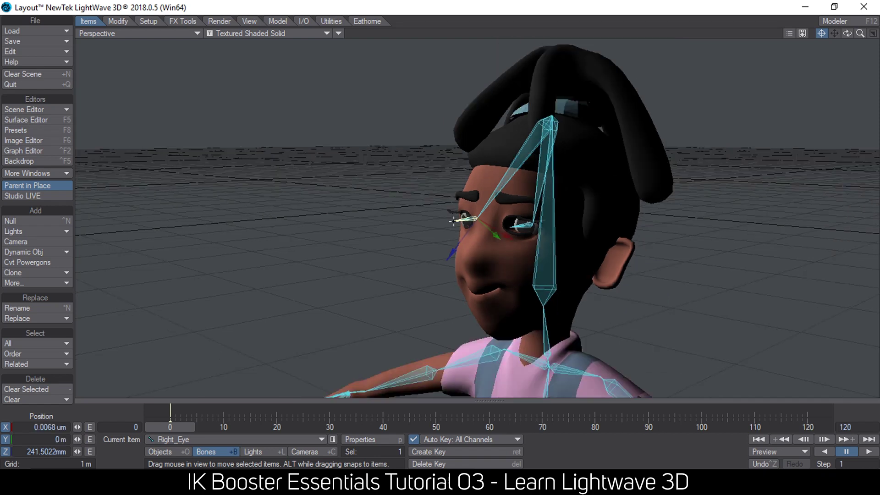
pyautogui.scroll(-1, 477, 218)
pyautogui.scroll(-3, 459, 215)
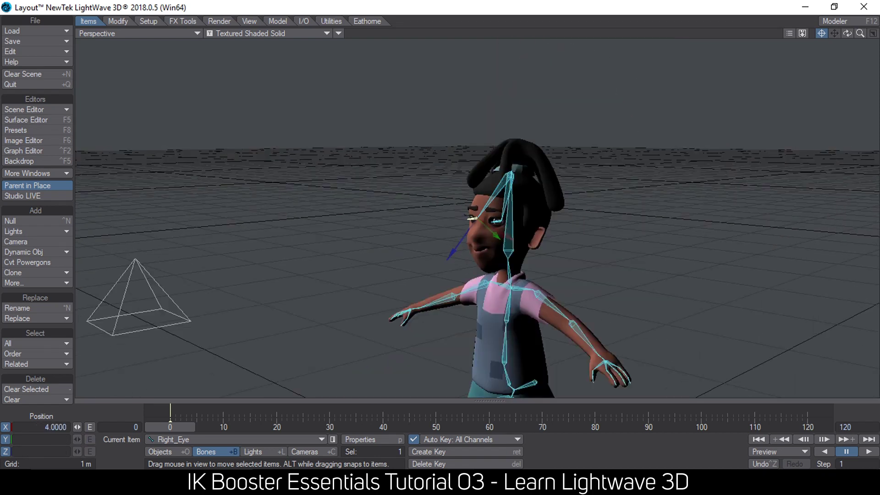
# Set Eye_Target as the target item of the Right_Eye bone in its motion options.
pyautogui.scroll(-2, 514, 216)
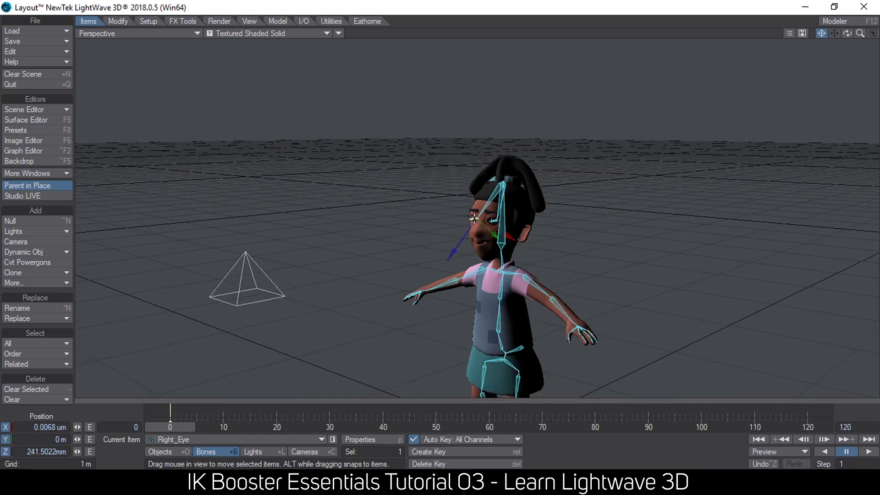
pyautogui.press('p')
pyautogui.press('m')
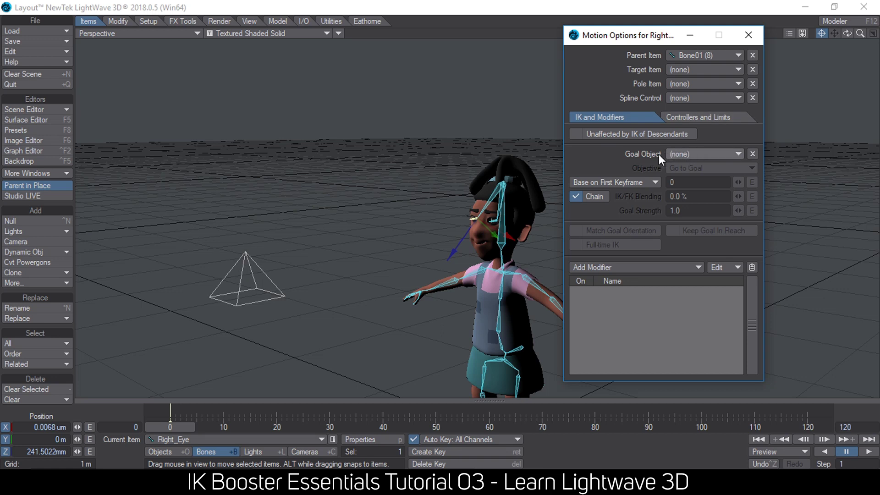
pyautogui.moveTo(634, 40); pyautogui.dragTo(653, 35)
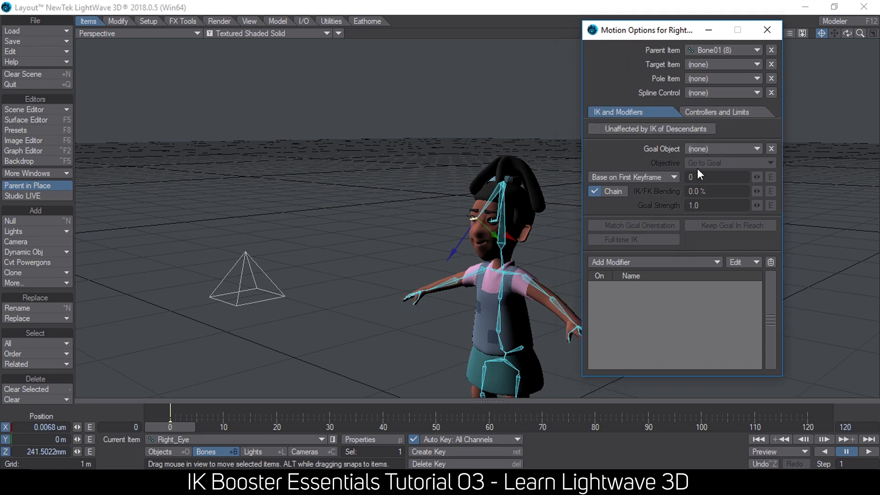
pyautogui.click(703, 112)
pyautogui.click(647, 112)
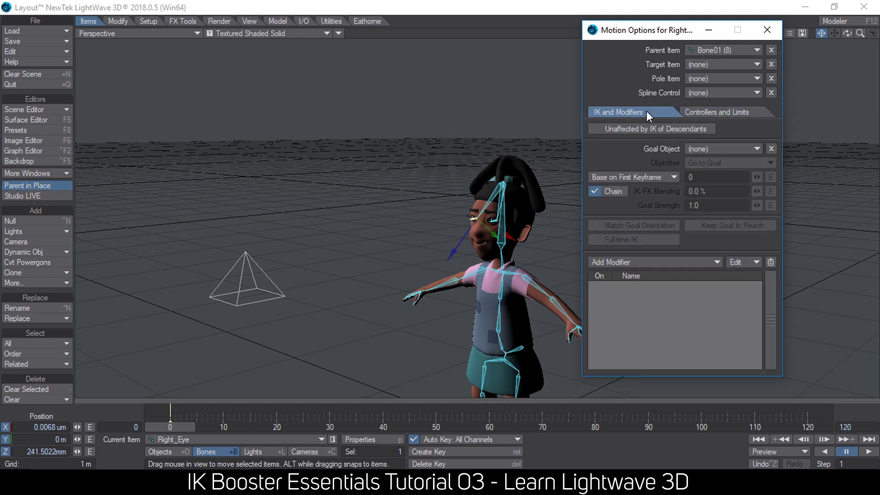
pyautogui.click(711, 64)
pyautogui.scroll(-3, 720, 73)
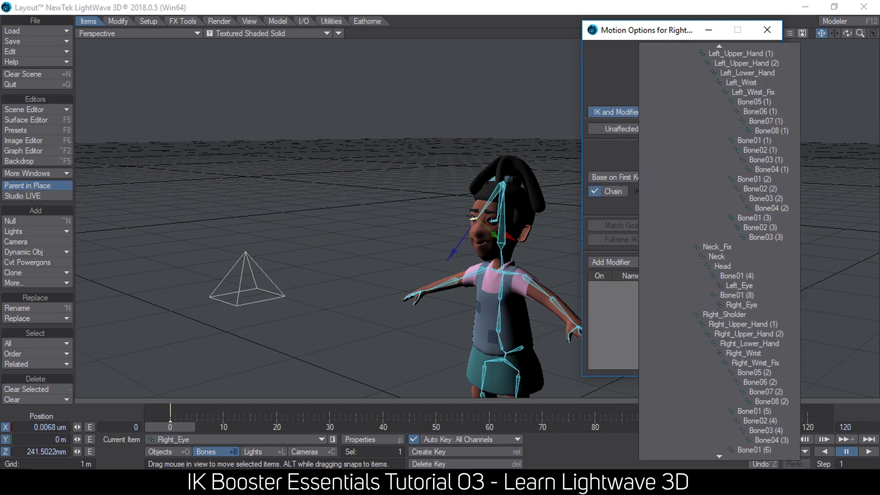
pyautogui.scroll(-8, 719, 248)
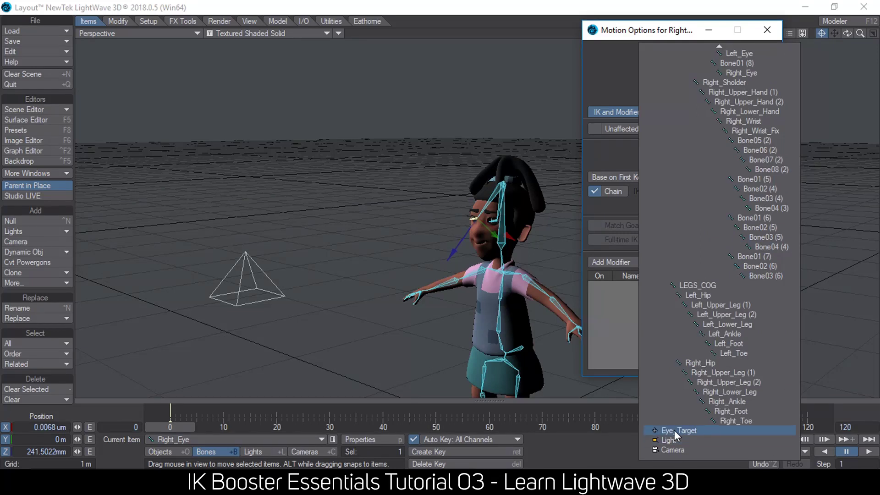
pyautogui.click(675, 430)
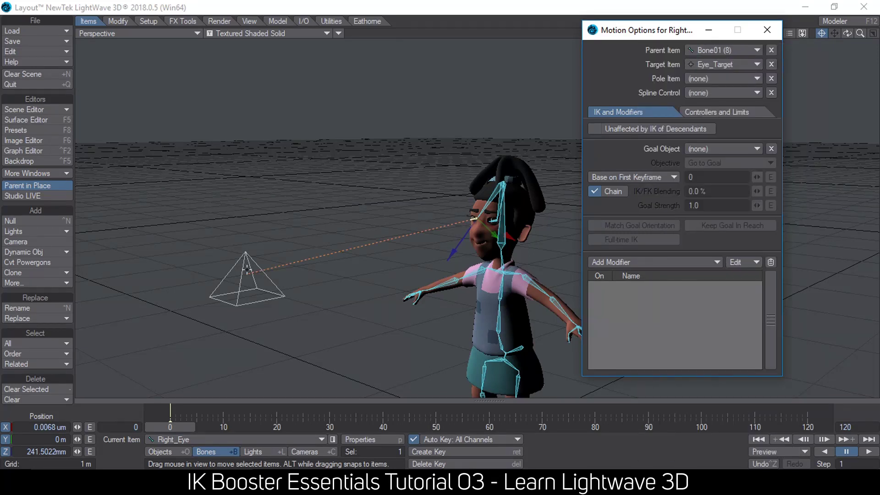
# Select the Left_Eye bone, set its target item to Eye_Target, and close the motion options.
pyautogui.moveTo(492, 220); pyautogui.dragTo(493, 220)
pyautogui.hotkey('ctrl', 'z')
pyautogui.hotkey('ctrl', 'z')
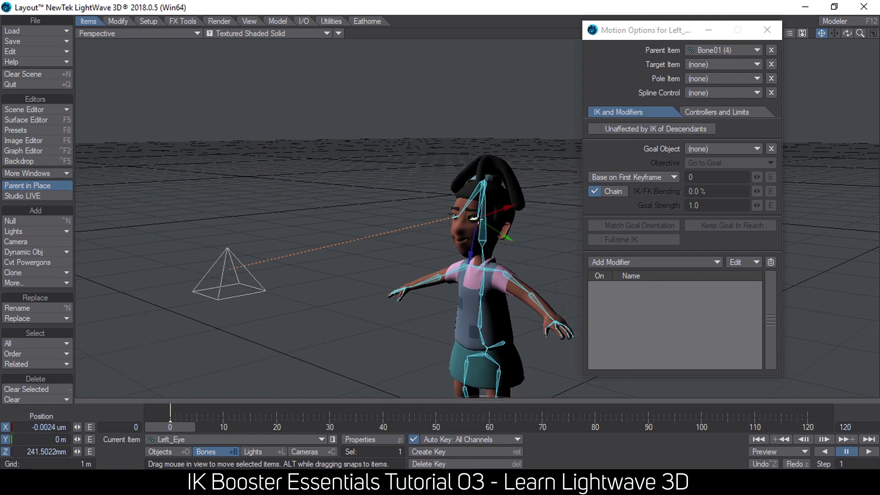
pyautogui.click(724, 65)
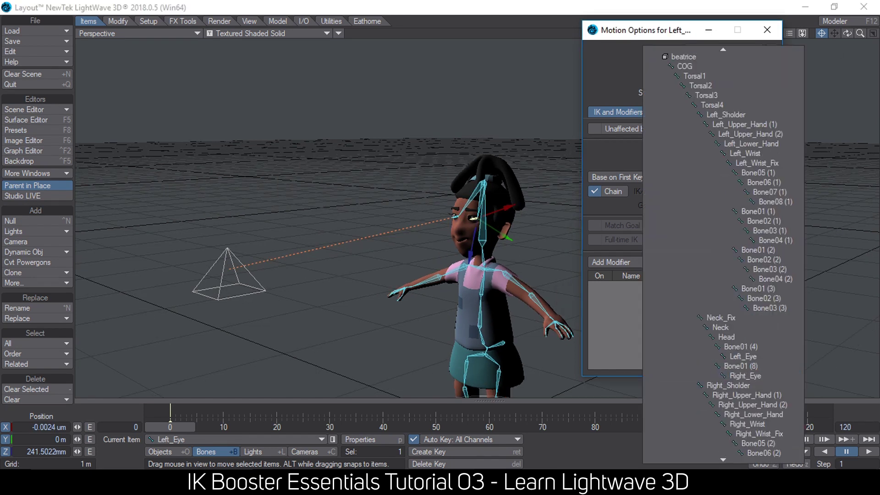
pyautogui.scroll(-10, 693, 445)
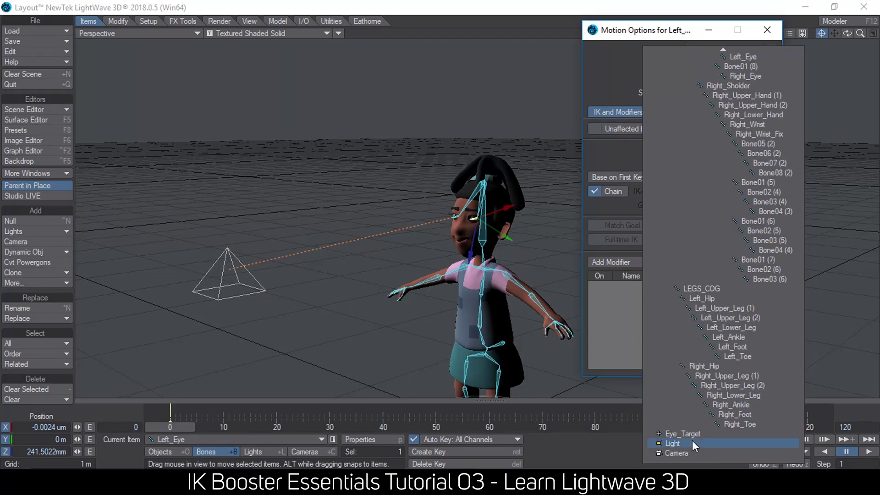
pyautogui.click(686, 435)
pyautogui.click(767, 30)
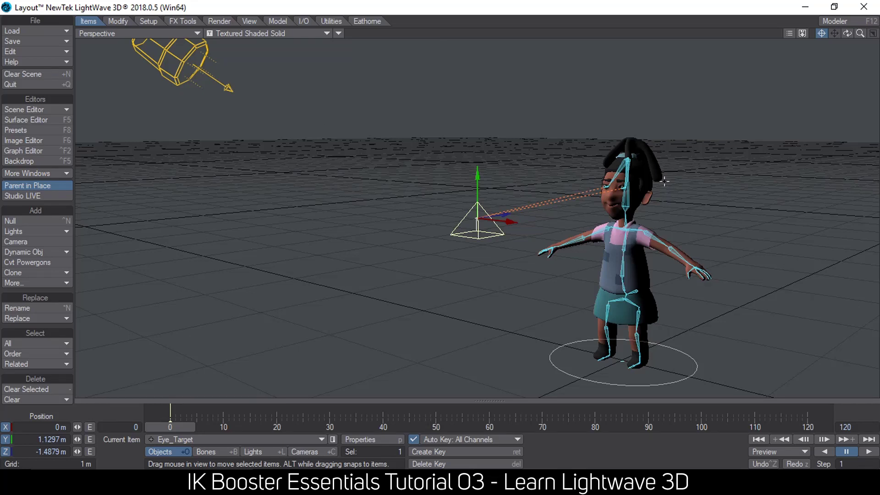
# Turn off Bone X-Ray and move the Eye_Target null to about 75 mm in X to test the eyes.
pyautogui.scroll(4, 664, 182)
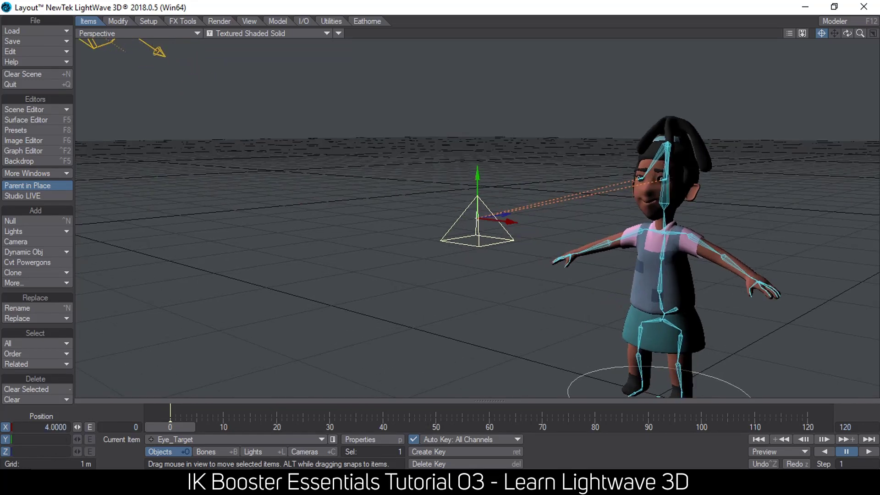
pyautogui.click(822, 32)
pyautogui.keyDown('alt'); pyautogui.moveTo(813, 103); pyautogui.dragTo(820, 132); pyautogui.keyUp('alt')
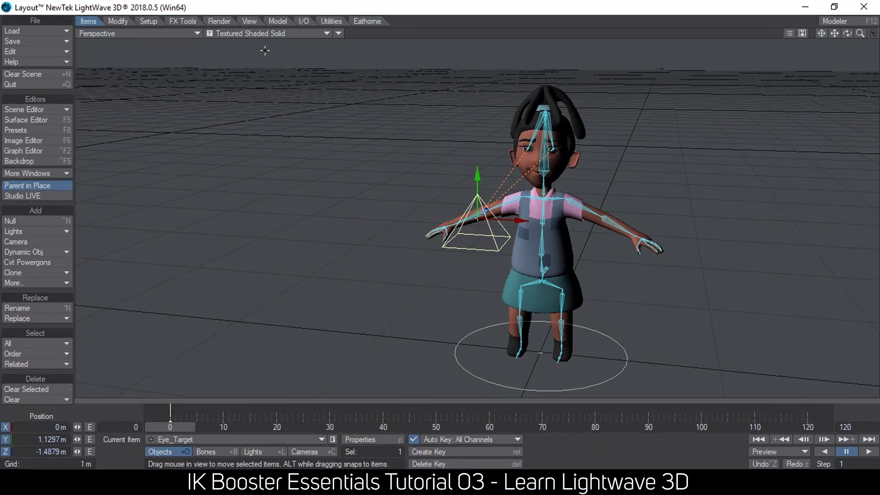
pyautogui.click(338, 33)
pyautogui.click(339, 40)
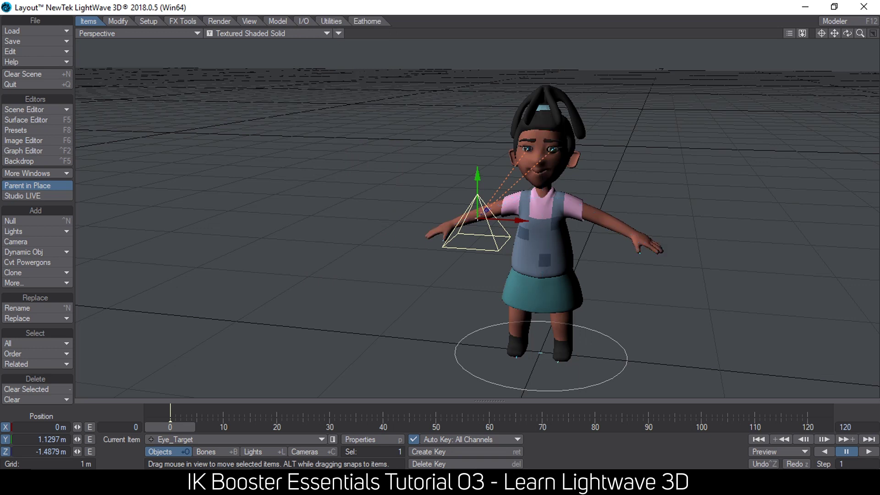
pyautogui.moveTo(519, 220)
pyautogui.mouseDown()
pyautogui.moveTo(864, 238)
pyautogui.moveTo(197, 203)
pyautogui.moveTo(761, 219)
pyautogui.moveTo(459, 220)
pyautogui.moveTo(530, 228)
pyautogui.mouseUp()
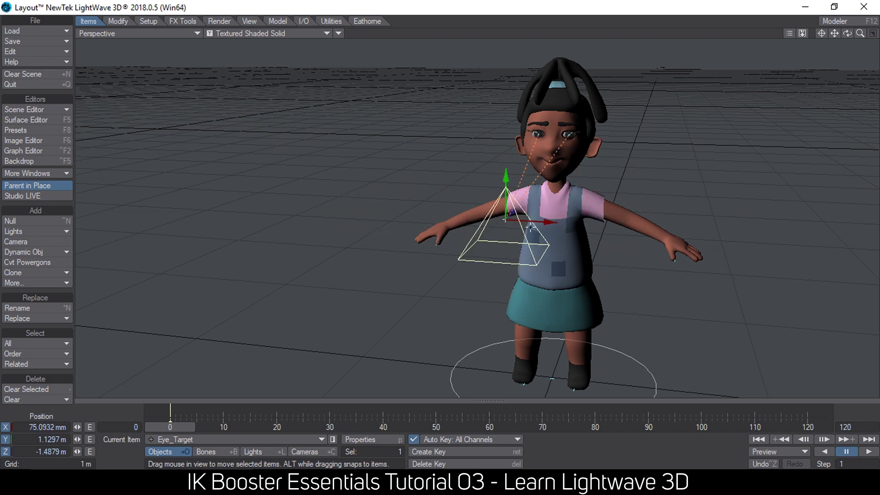
# Try moving the beatrice object slightly to test how the eyes follow the Eye_Target null.
pyautogui.click(565, 93)
pyautogui.moveTo(554, 159)
pyautogui.mouseDown()
pyautogui.moveTo(570, 158)
pyautogui.moveTo(455, 159)
pyautogui.moveTo(591, 161)
pyautogui.moveTo(555, 161)
pyautogui.mouseUp()
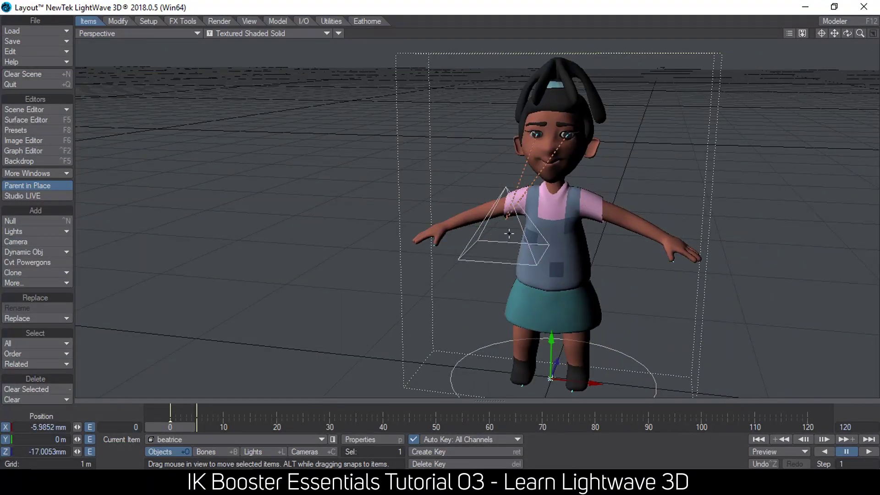
pyautogui.hotkey('ctrl', 'z')
# Review the possible parent items for the Eye_Target null in its motion options without assigning one.
pyautogui.scroll(-3, 603, 198)
pyautogui.keyDown('alt'); pyautogui.moveTo(603, 198); pyautogui.dragTo(550, 233); pyautogui.keyUp('alt')
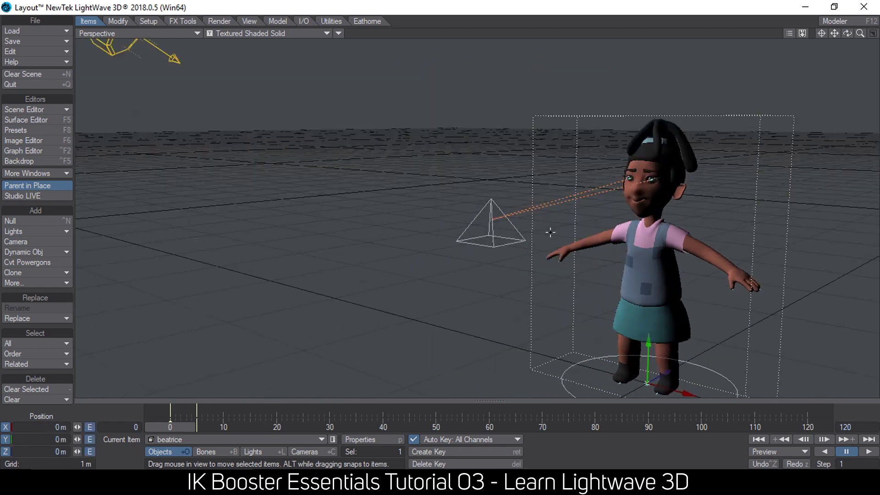
pyautogui.click(491, 198)
pyautogui.scroll(-2, 496, 207)
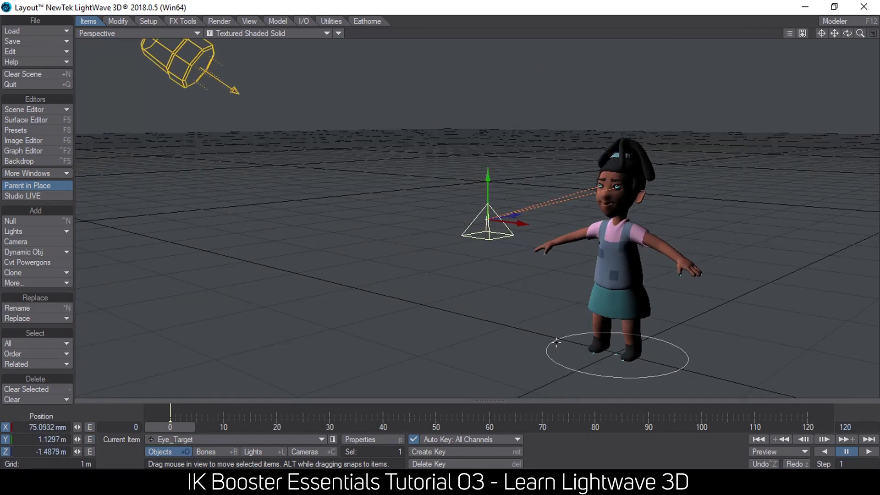
pyautogui.press('m')
pyautogui.click(728, 51)
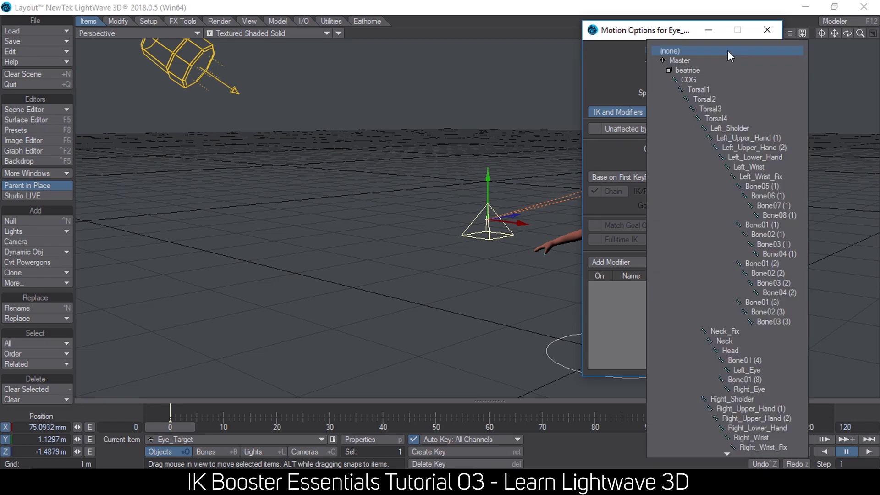
pyautogui.moveTo(731, 454)
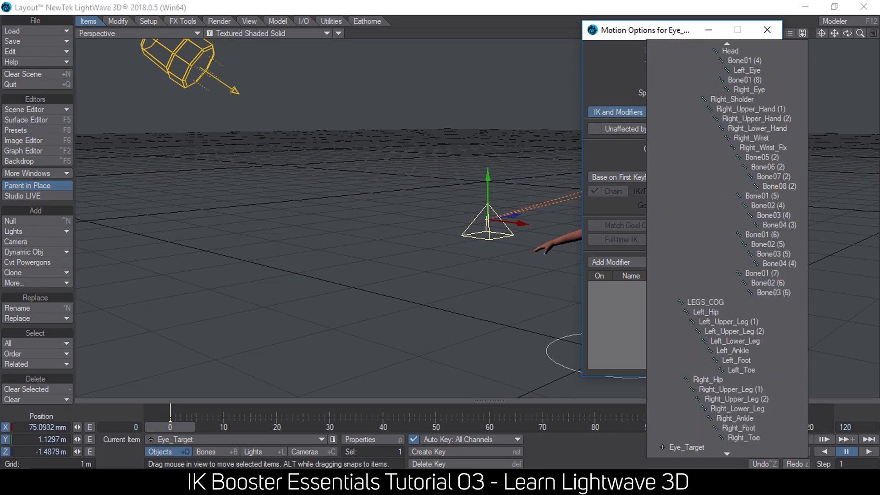
pyautogui.moveTo(756, 2)
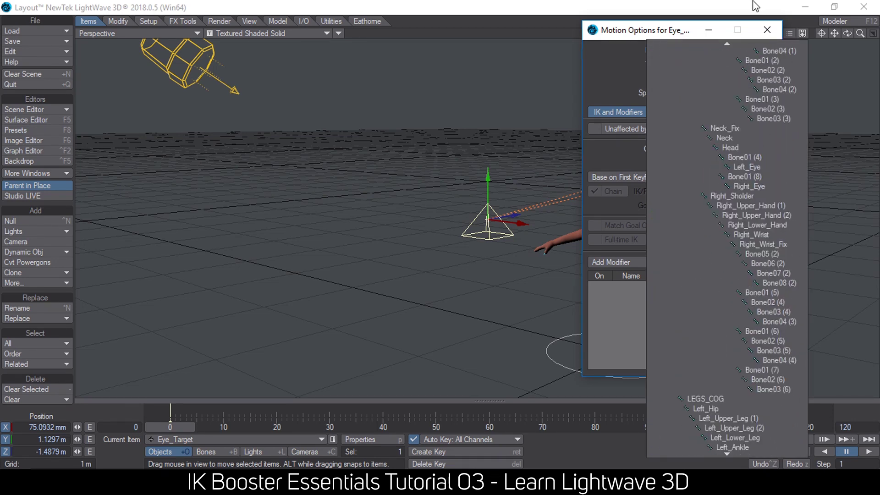
pyautogui.click(719, 57)
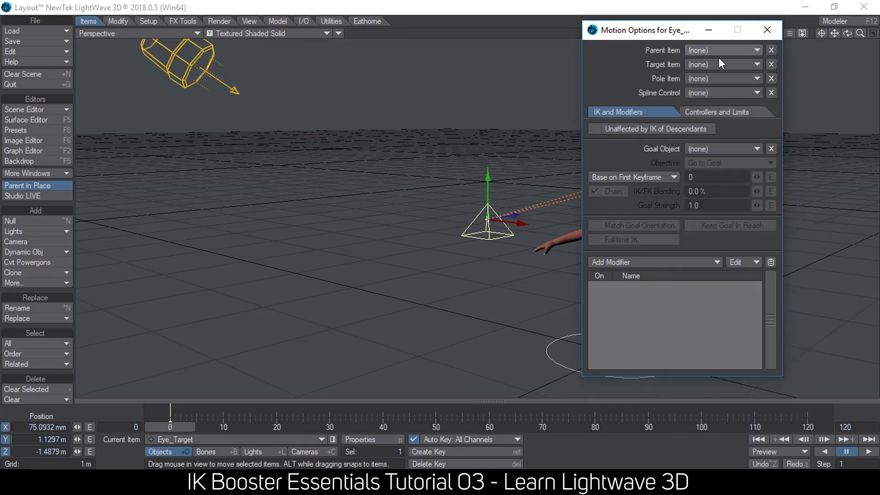
pyautogui.click(766, 31)
# Try moving the Master null along X to test the character against the unparented Eye_Target.
pyautogui.click(594, 342)
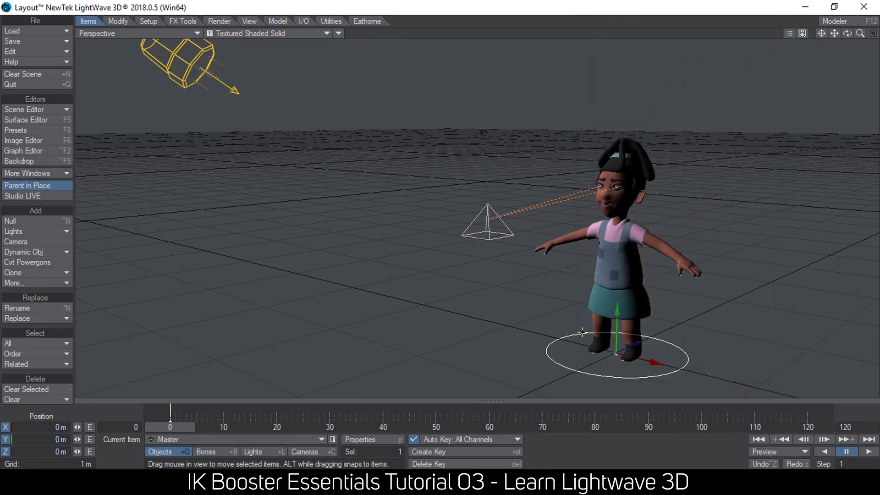
pyautogui.moveTo(657, 365); pyautogui.dragTo(825, 394)
pyautogui.hotkey('ctrl', 'z')
# Select the beatrice object and turn on Bone X-Ray to show its skeleton.
pyautogui.click(630, 157)
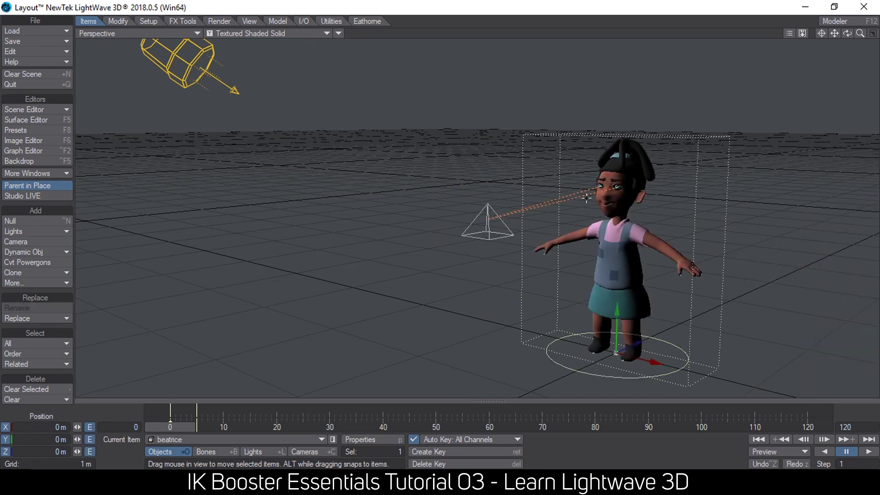
pyautogui.click(340, 33)
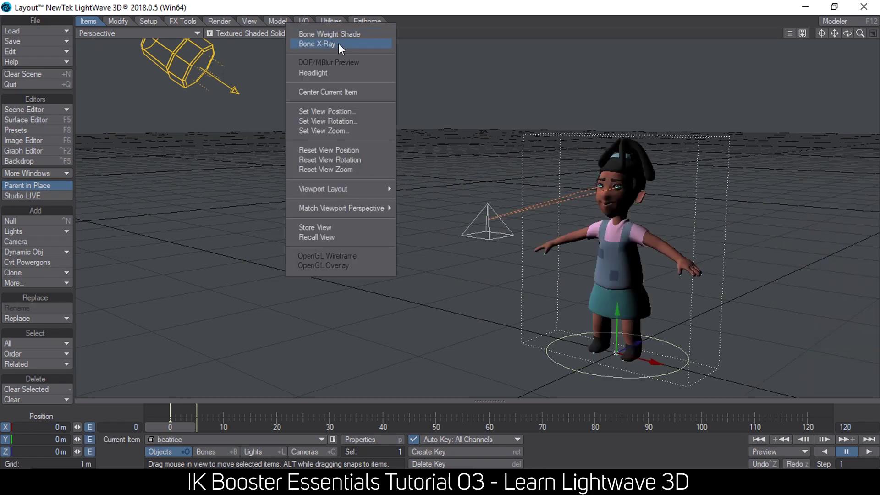
pyautogui.click(338, 43)
pyautogui.moveTo(847, 34); pyautogui.dragTo(843, 23)
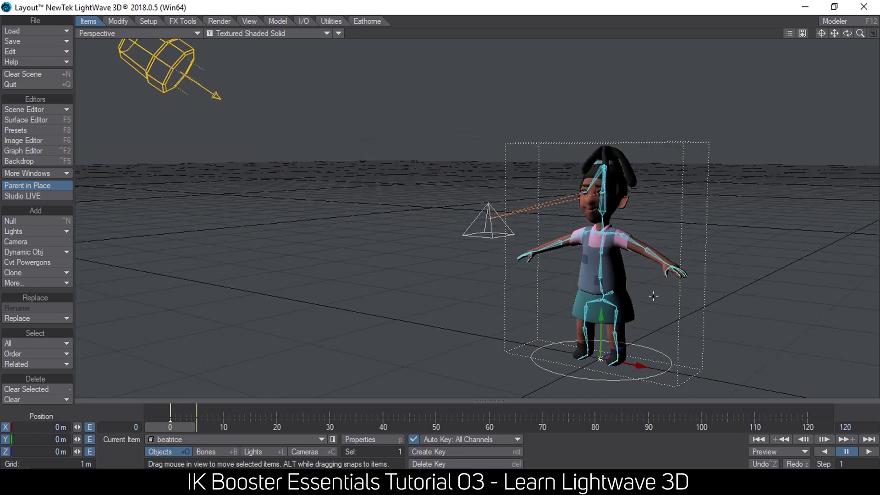
pyautogui.keyDown('ctrl'); pyautogui.keyDown('alt'); pyautogui.moveTo(653, 296); pyautogui.dragTo(675, 296); pyautogui.keyUp('alt'); pyautogui.keyUp('ctrl')
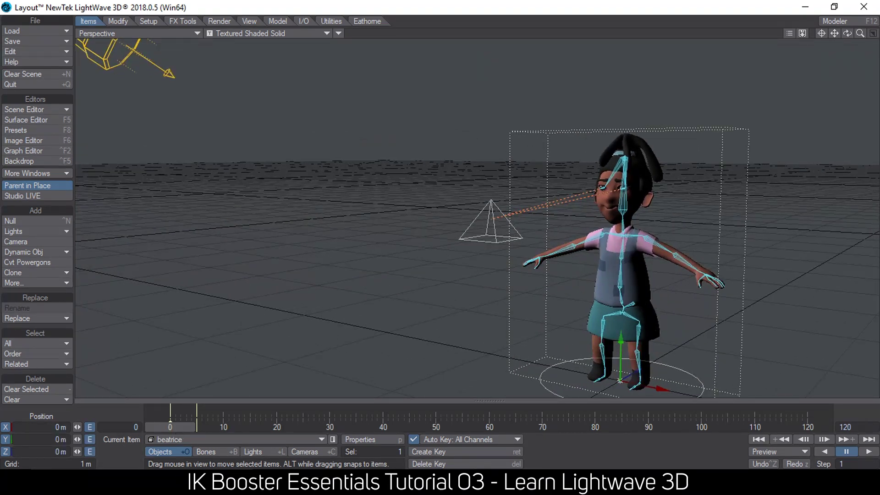
# At frame 5, activate the IK Booster tool and pull the left wrist down beside the body.
pyautogui.moveTo(156, 429); pyautogui.dragTo(184, 429)
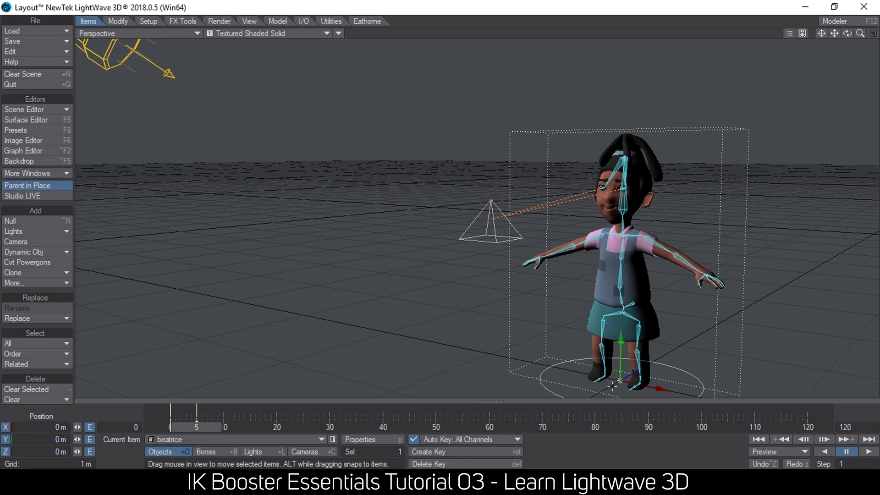
pyautogui.hotkey('ctrl', 'k')
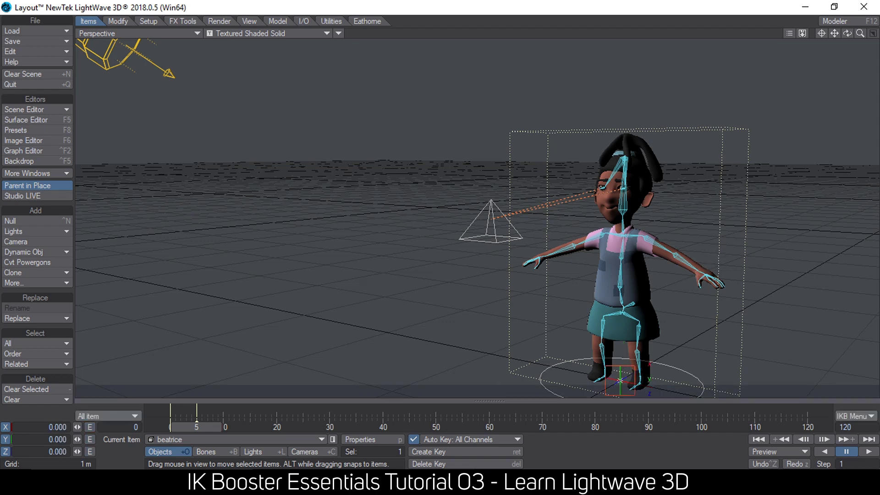
pyautogui.moveTo(699, 271)
pyautogui.mouseDown()
pyautogui.moveTo(683, 289)
pyautogui.moveTo(644, 300)
pyautogui.moveTo(659, 295)
pyautogui.moveTo(672, 257)
pyautogui.moveTo(648, 284)
pyautogui.mouseUp()
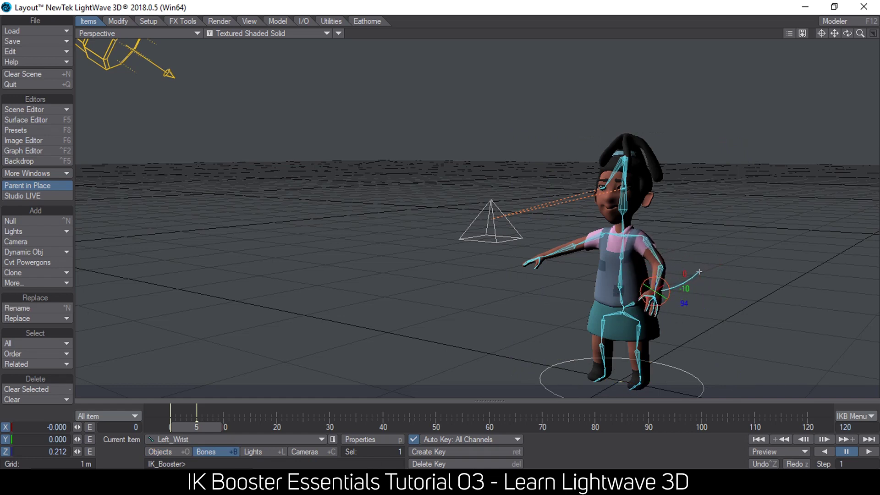
pyautogui.hotkey('ctrl', 'z')
# Turn off Bone X-Ray and examine the lowered left arm from the front and the side.
pyautogui.click(339, 33)
pyautogui.click(344, 43)
pyautogui.moveTo(698, 270); pyautogui.dragTo(719, 277)
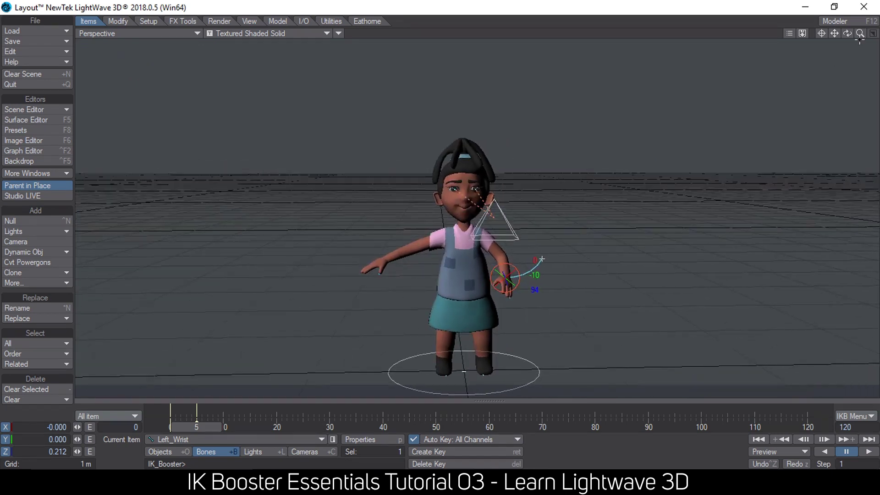
pyautogui.click(821, 30)
pyautogui.scroll(-2, 515, 128)
pyautogui.keyDown('alt'); pyautogui.moveTo(514, 128); pyautogui.dragTo(589, 157); pyautogui.keyUp('alt')
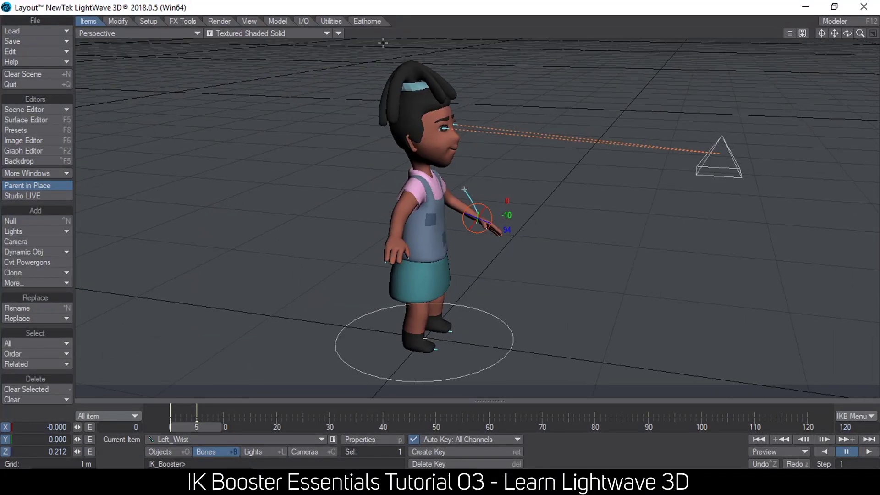
# Turn on Bone X-Ray and select the finger bone Bone02 (5) in the right hand.
pyautogui.click(339, 34)
pyautogui.click(339, 43)
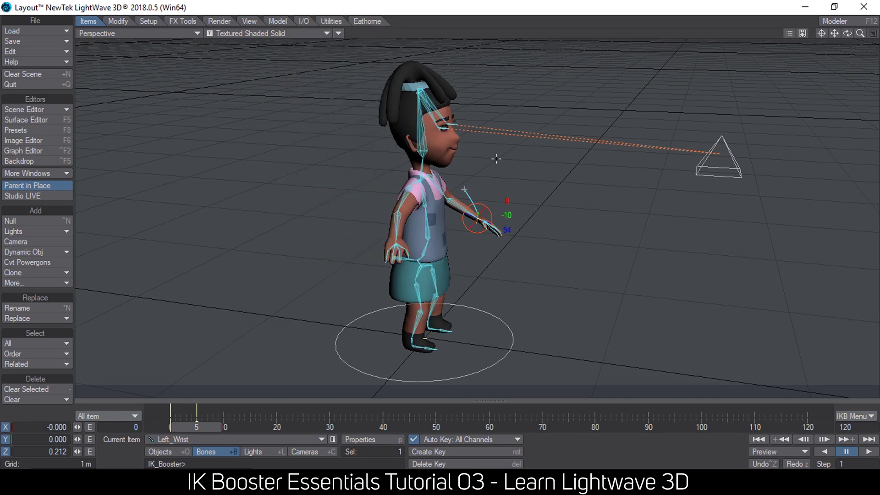
pyautogui.scroll(5, 405, 253)
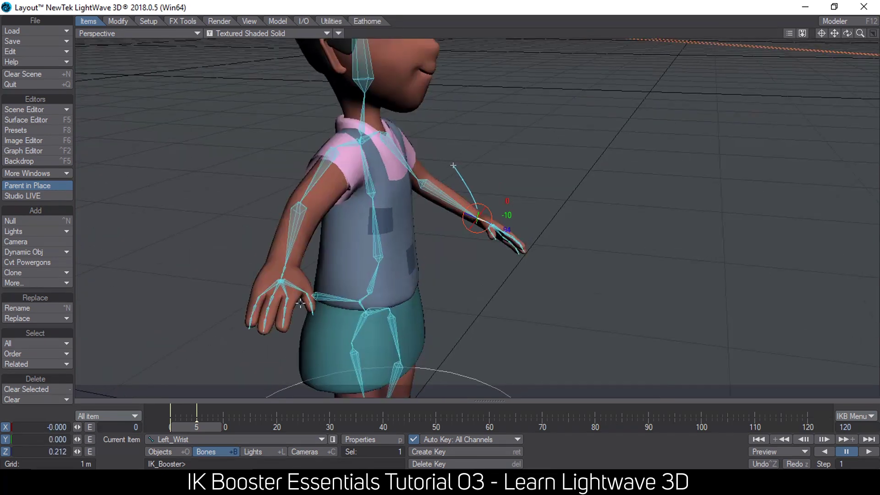
pyautogui.click(286, 297)
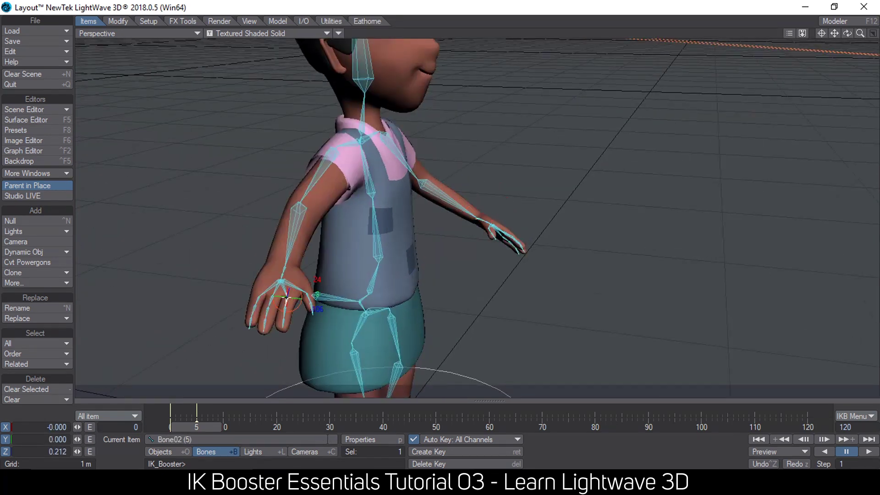
# Turn on ikstop for the finger bone Bone02 (5) in the right hand.
pyautogui.click(821, 32)
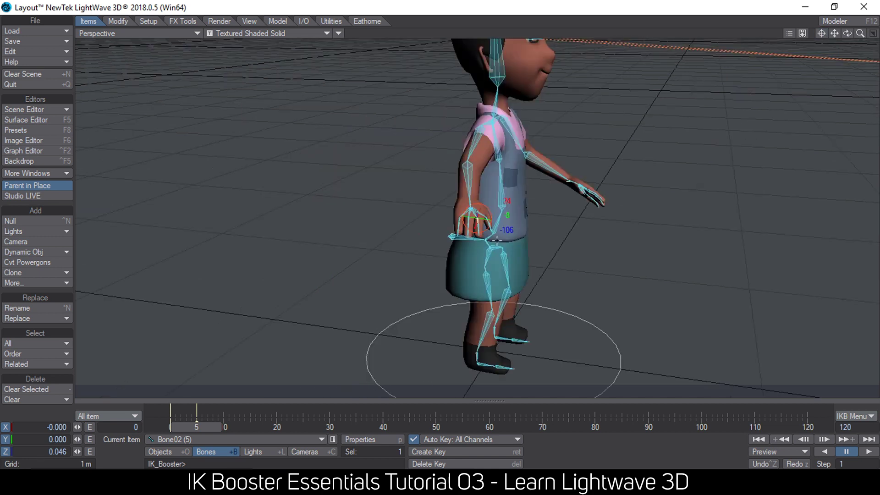
pyautogui.scroll(3, 477, 217)
pyautogui.scroll(3, 467, 197)
pyautogui.keyDown('alt'); pyautogui.moveTo(475, 193); pyautogui.dragTo(439, 242); pyautogui.keyUp('alt')
pyautogui.rightClick(477, 219)
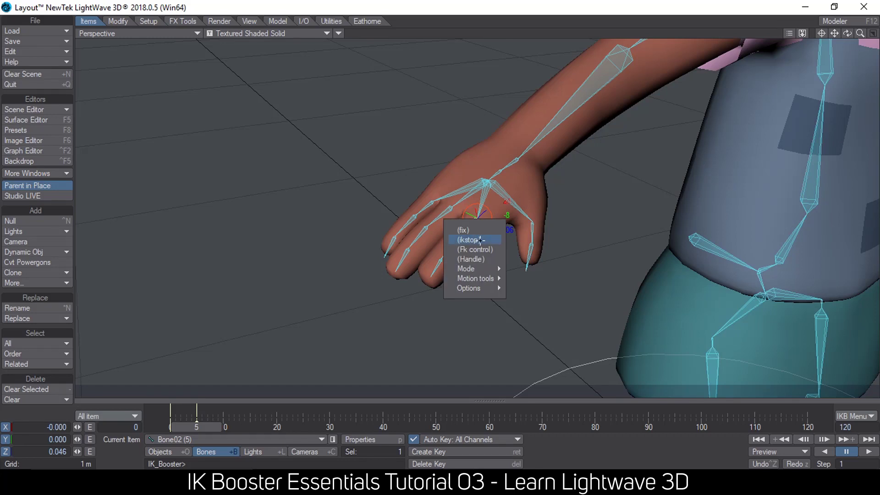
pyautogui.click(480, 239)
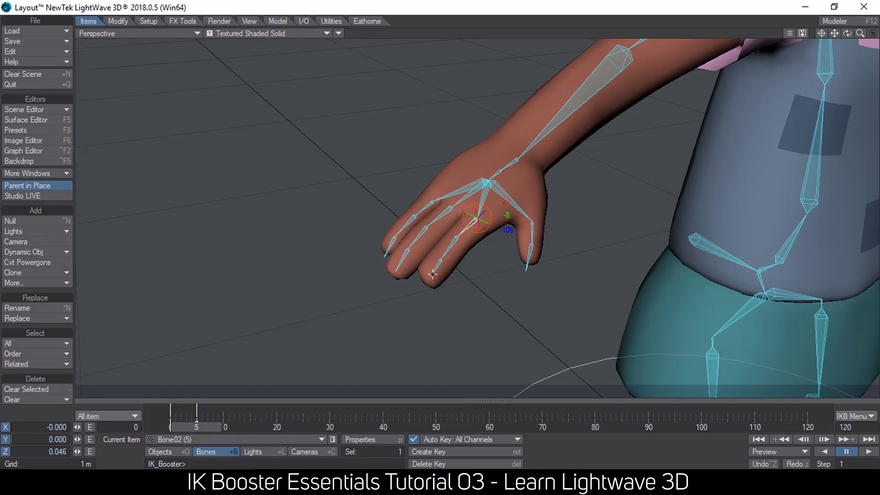
# Bend the same finger of the right hand by pulling its tip bone Bone04 (4).
pyautogui.click(433, 275)
pyautogui.moveTo(435, 283); pyautogui.dragTo(456, 278)
pyautogui.keyDown('alt'); pyautogui.moveTo(536, 238); pyautogui.dragTo(542, 244); pyautogui.keyUp('alt')
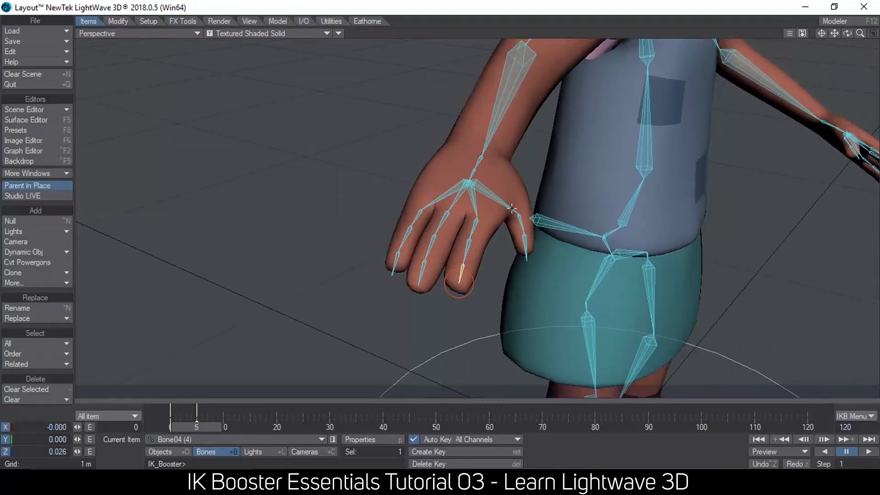
# Use Controller edit on the palm bone Bone05 (2) to move its controller off the hand towards the body, and end the edit.
pyautogui.click(487, 192)
pyautogui.rightClick(469, 181)
pyautogui.moveTo(478, 248)
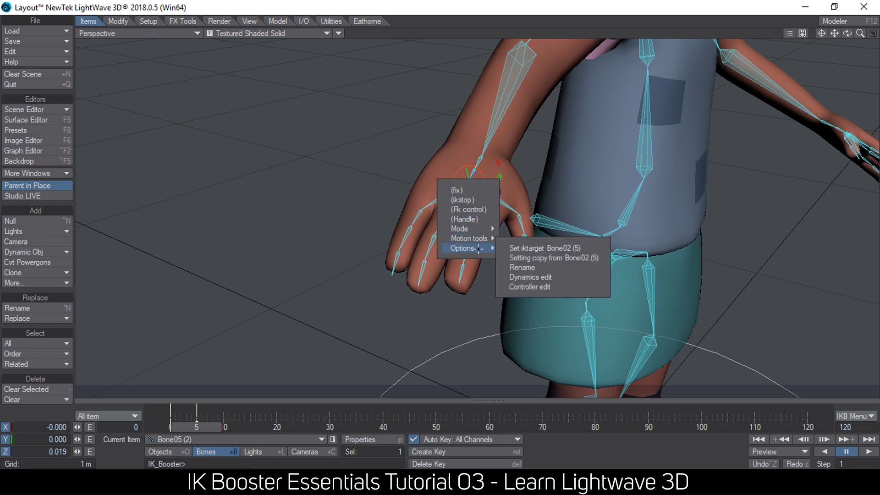
pyautogui.click(541, 287)
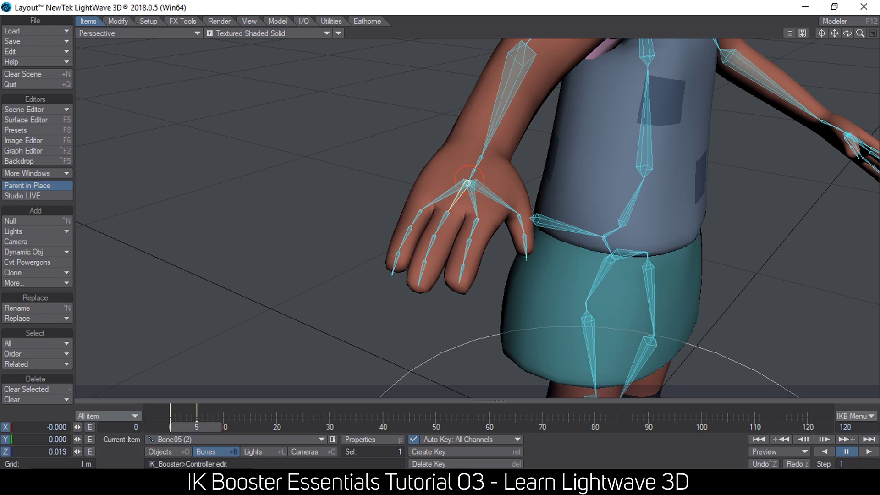
pyautogui.moveTo(468, 178); pyautogui.dragTo(538, 160)
pyautogui.rightClick(529, 160)
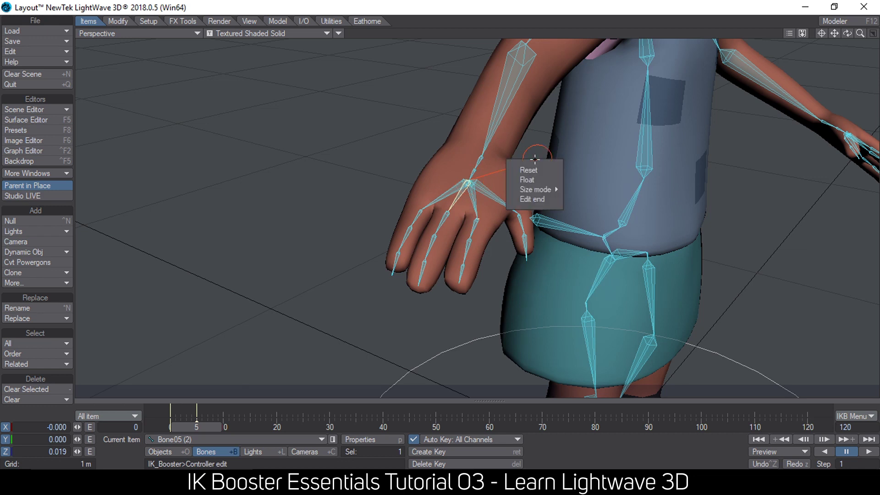
pyautogui.click(533, 198)
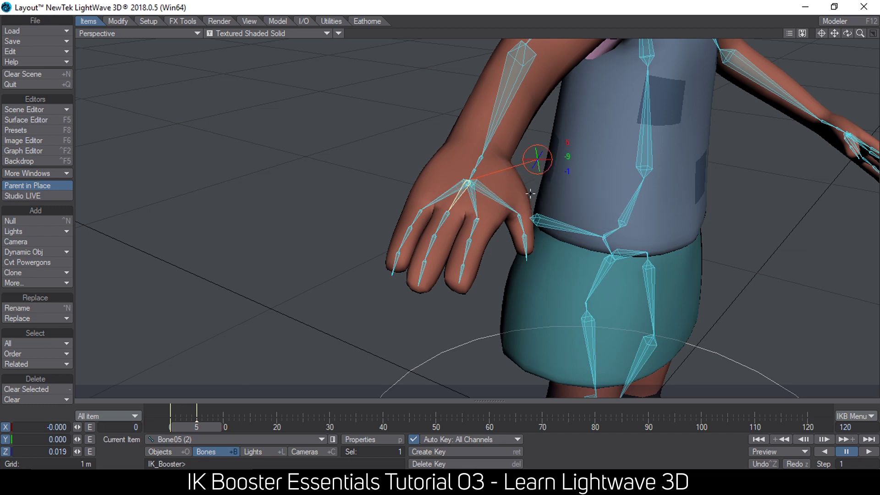
# Cycle through the right hand's bones to the thumb's base bone Bone01 (7), turn on ikstop for it and bend the thumb by its tip.
pyautogui.click(483, 182)
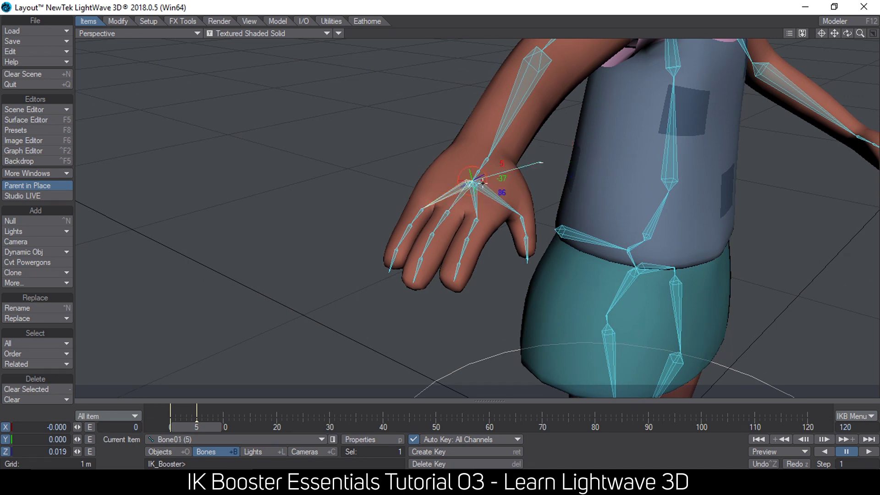
pyautogui.rightClick(480, 182)
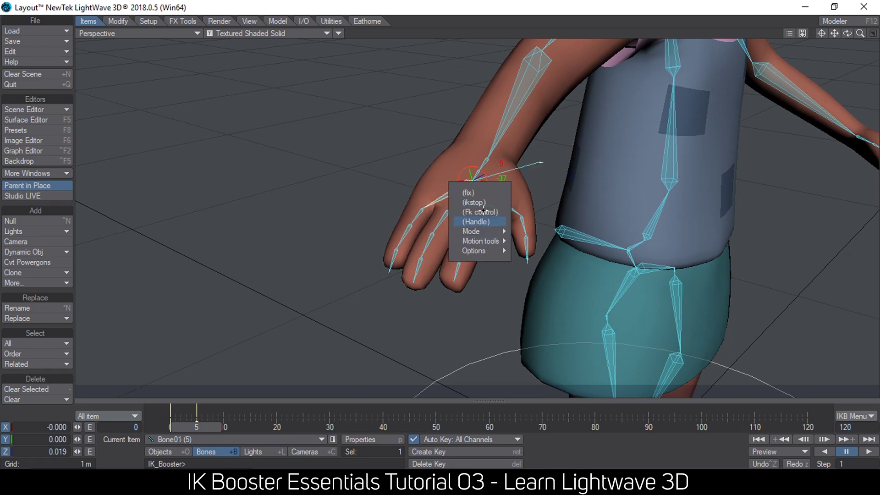
pyautogui.click(465, 174)
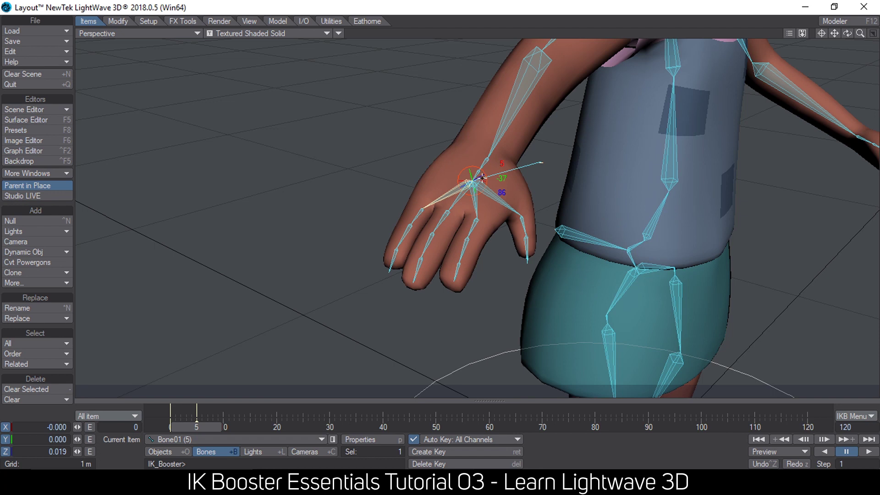
pyautogui.press('Down')
pyautogui.press('Up')
pyautogui.press('Up')
pyautogui.click(477, 172)
pyautogui.press('Up')
pyautogui.press('Down')
pyautogui.press('Down')
pyautogui.press('Down')
pyautogui.press('Down')
pyautogui.press('Down')
pyautogui.press('Down')
pyautogui.press('Down')
pyautogui.press('Down')
pyautogui.press('Down')
pyautogui.press('Down')
pyautogui.press('Down')
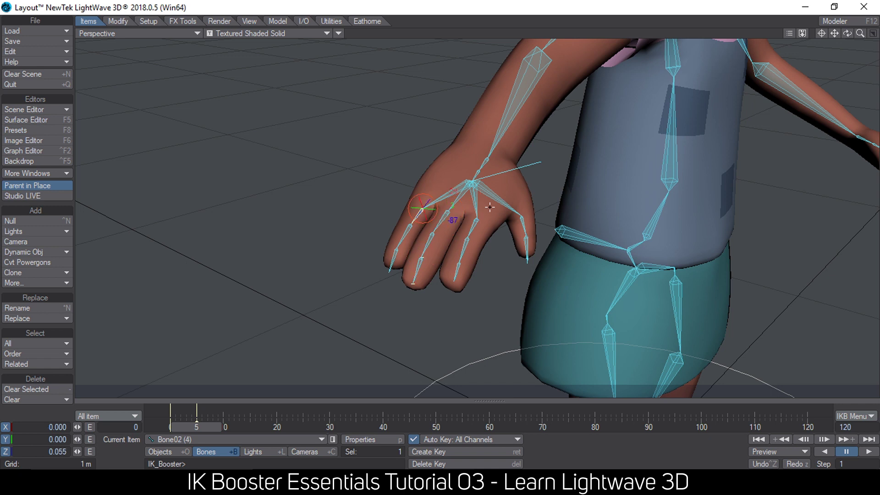
pyautogui.press('Down')
pyautogui.press('Down')
pyautogui.press('Down')
pyautogui.press('Down')
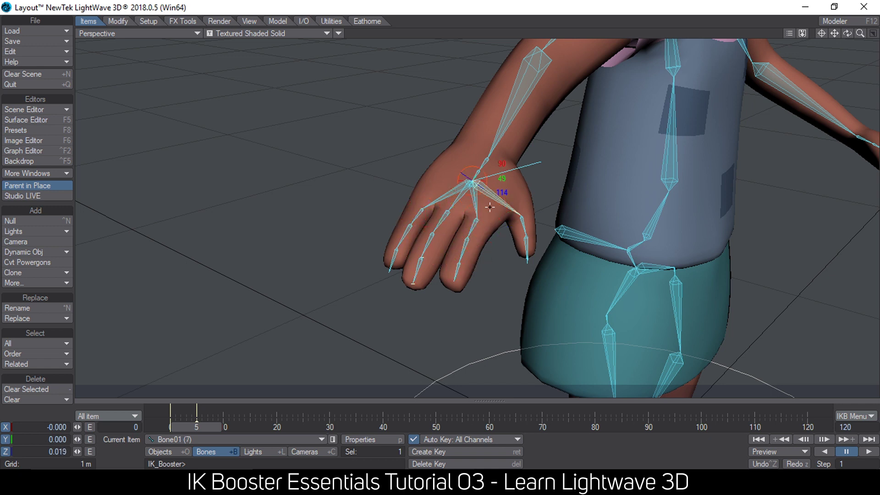
pyautogui.press('Up')
pyautogui.rightClick(483, 184)
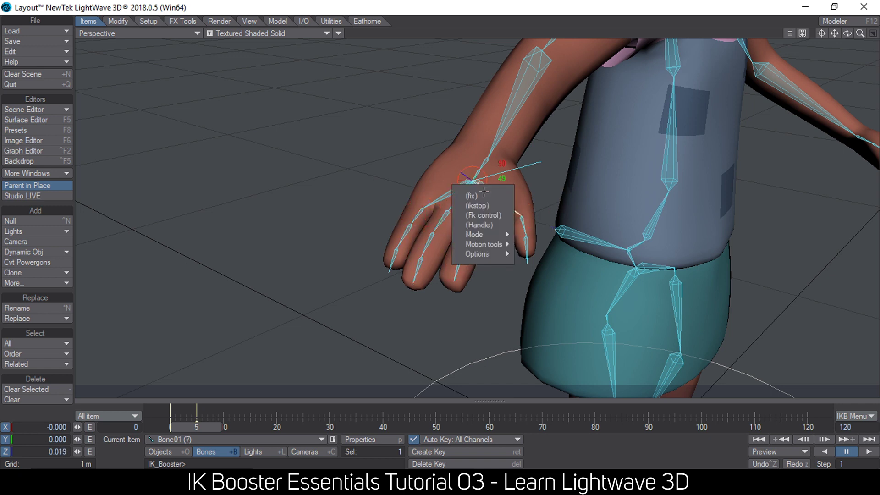
pyautogui.moveTo(490, 253)
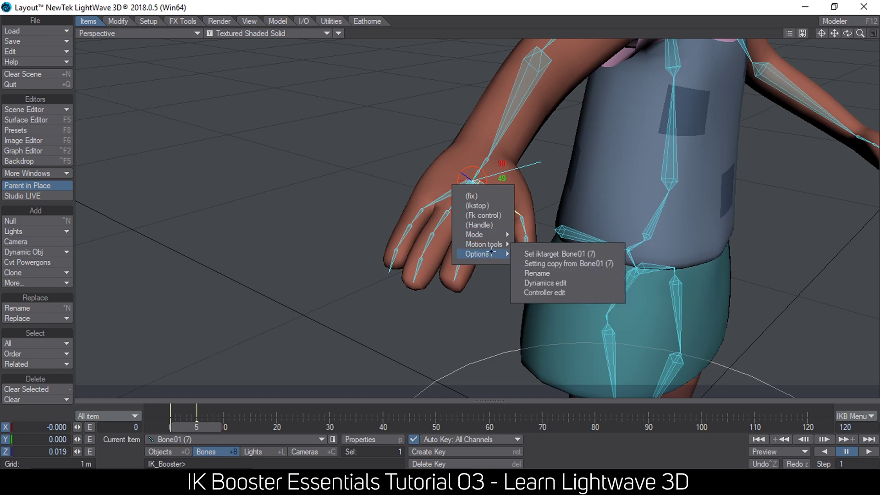
pyautogui.click(477, 205)
pyautogui.moveTo(528, 262); pyautogui.dragTo(510, 265)
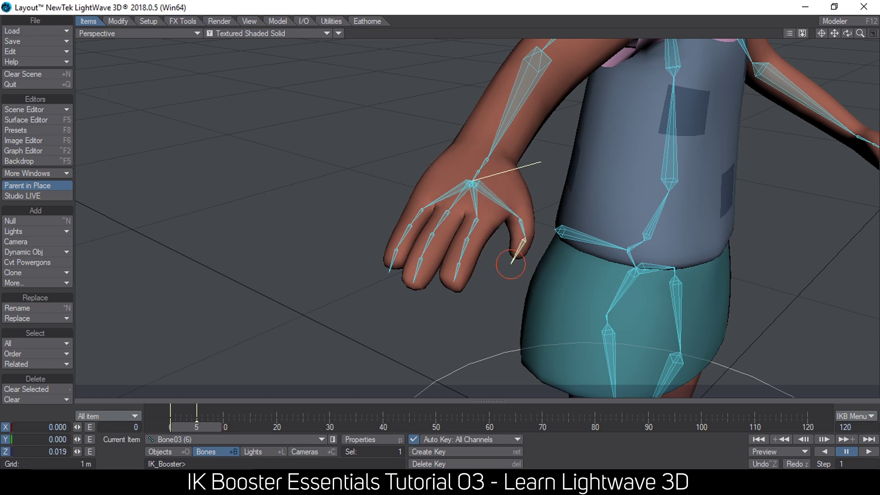
# Examine the whole character's pose from the front and the side.
pyautogui.scroll(-3, 510, 264)
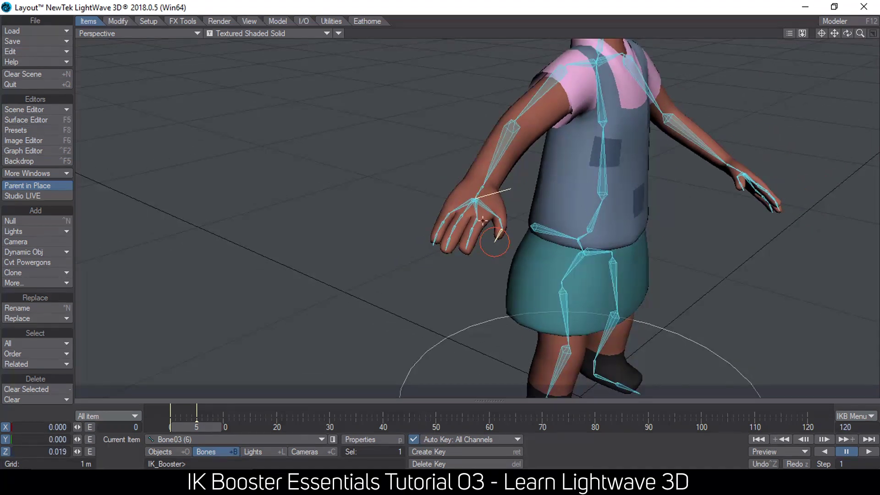
pyautogui.keyDown('alt'); pyautogui.moveTo(634, 185); pyautogui.dragTo(713, 160); pyautogui.keyUp('alt')
pyautogui.moveTo(834, 33); pyautogui.dragTo(509, 114)
pyautogui.scroll(-3, 583, 133)
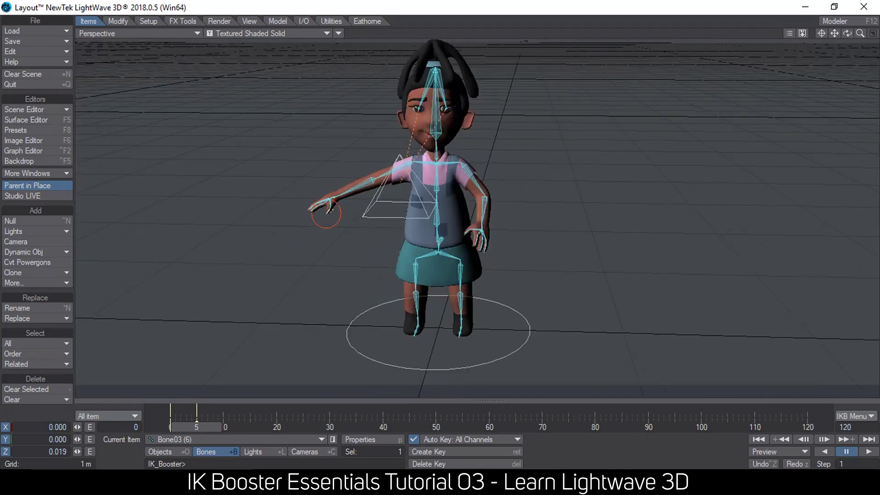
pyautogui.scroll(-2, 477, 220)
pyautogui.keyDown('alt'); pyautogui.moveTo(350, 212); pyautogui.dragTo(338, 221); pyautogui.keyUp('alt')
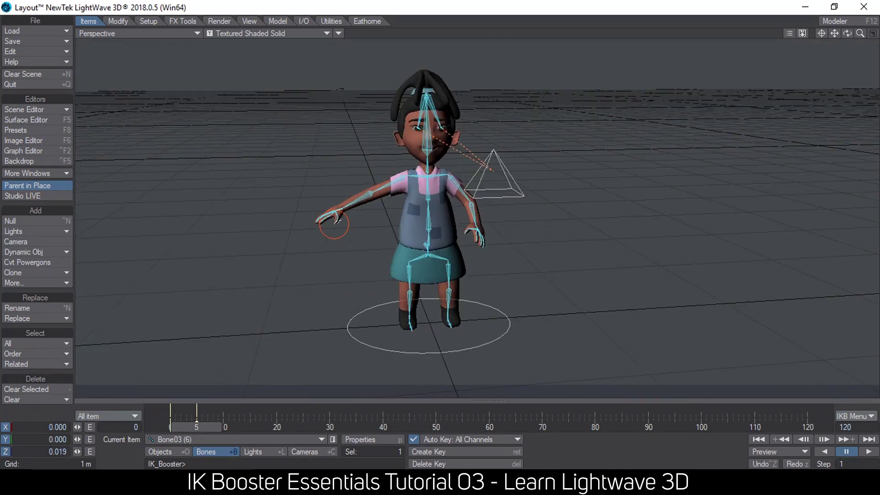
pyautogui.keyDown('alt'); pyautogui.moveTo(432, 269); pyautogui.dragTo(477, 274); pyautogui.keyUp('alt')
pyautogui.moveTo(860, 33); pyautogui.dragTo(863, 62)
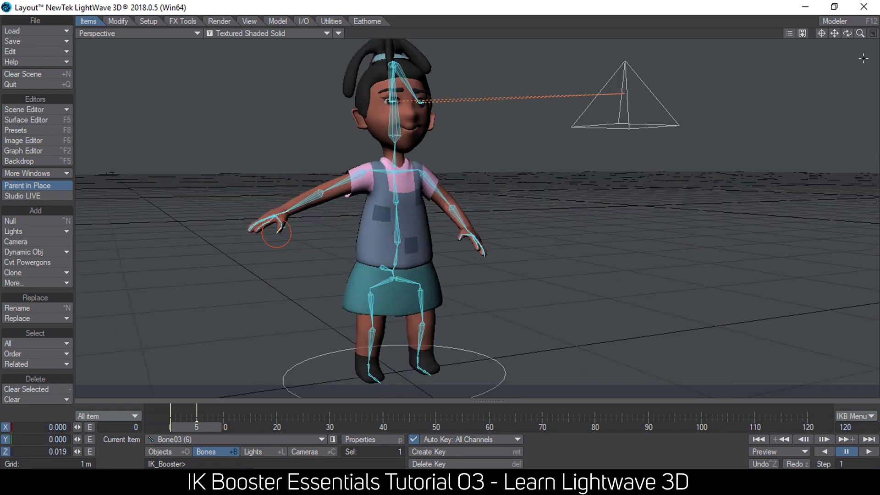
pyautogui.moveTo(834, 34)
pyautogui.mouseDown()
pyautogui.moveTo(866, 36)
pyautogui.moveTo(818, 33)
pyautogui.mouseUp()
# Pull the Right_Wrist bone down so the right arm hangs beside the body.
pyautogui.scroll(2, 478, 209)
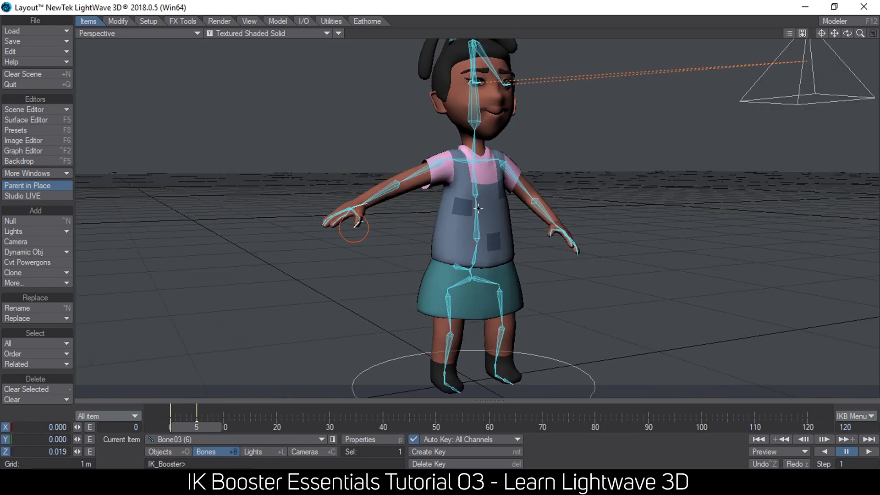
pyautogui.keyDown('alt'); pyautogui.moveTo(478, 209); pyautogui.dragTo(474, 256); pyautogui.keyUp('alt')
pyautogui.keyDown('alt'); pyautogui.moveTo(563, 168); pyautogui.dragTo(583, 176); pyautogui.keyUp('alt')
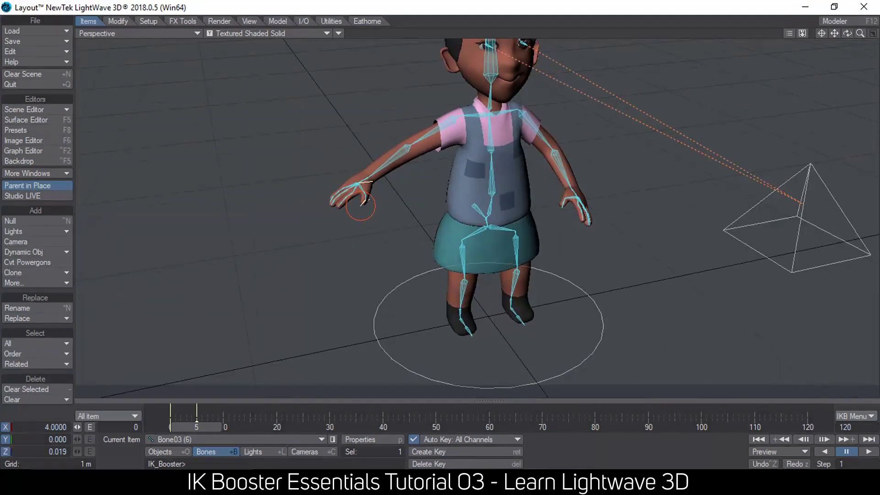
pyautogui.scroll(2, 583, 176)
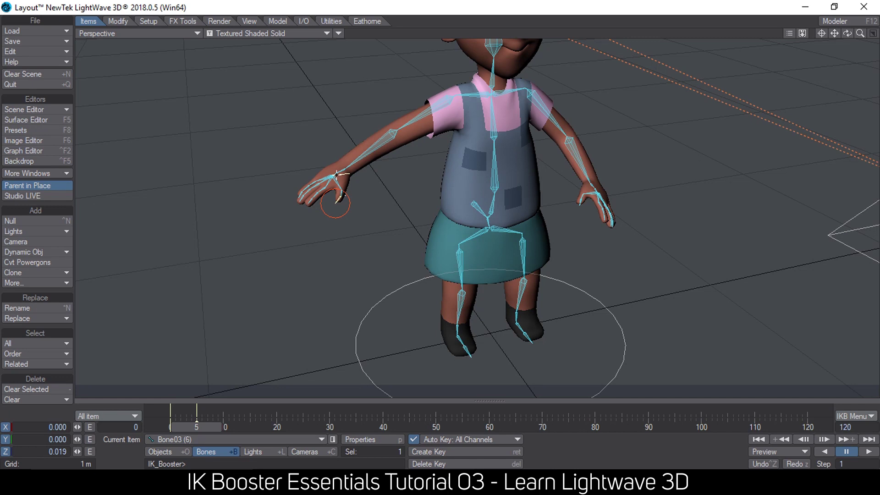
pyautogui.click(344, 170)
pyautogui.moveTo(345, 169); pyautogui.dragTo(393, 200)
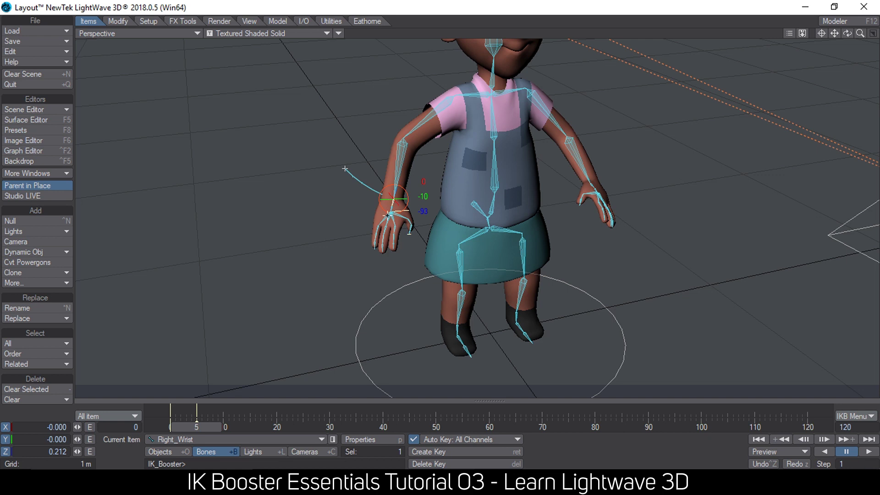
# Try the fix option on Right_Wrist by moving the right elbow, and turn fix off again.
pyautogui.rightClick(394, 198)
pyautogui.click(399, 205)
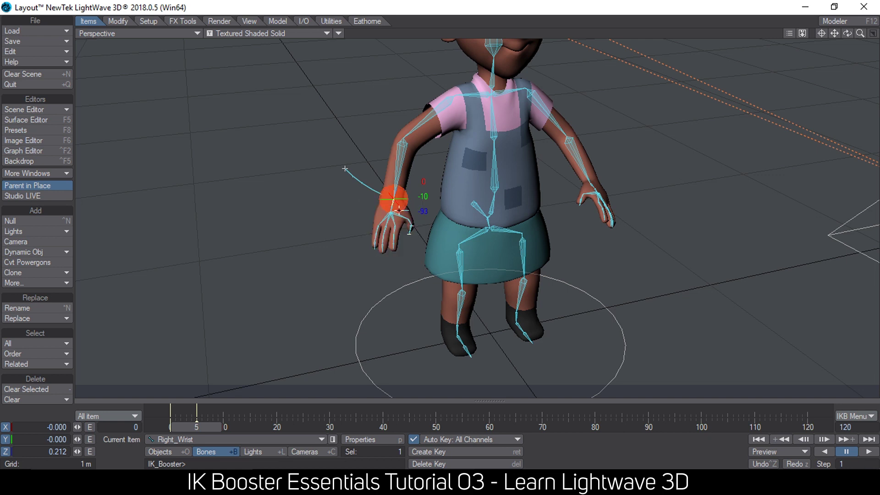
pyautogui.click(397, 131)
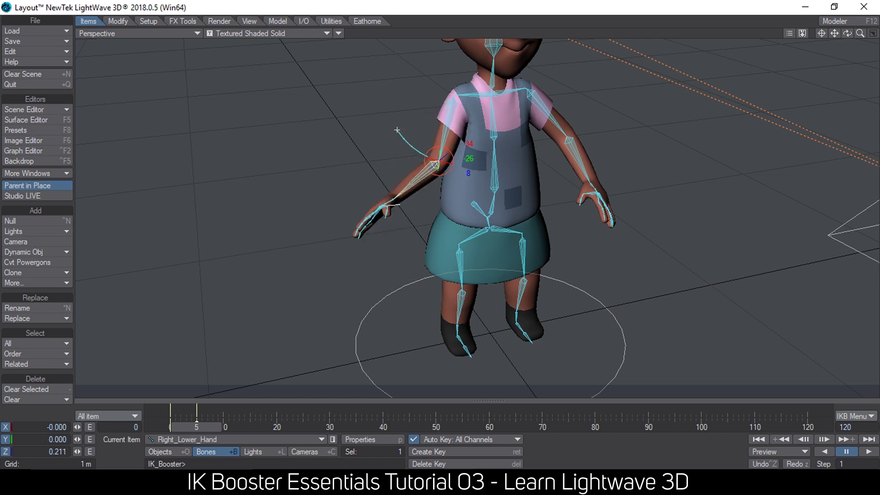
pyautogui.click(394, 203)
pyautogui.rightClick(394, 202)
pyautogui.click(395, 211)
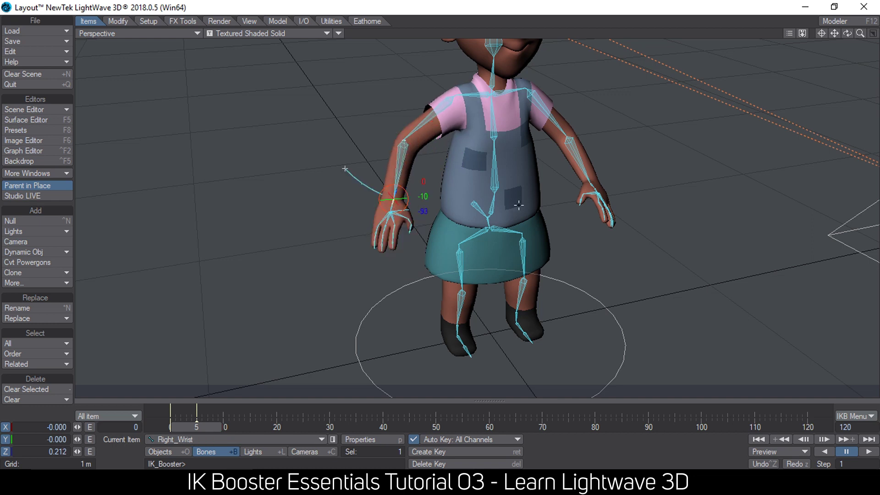
# Turn off the fix option on the Right_Ankle and Right_Foot bones.
pyautogui.moveTo(525, 204)
pyautogui.keyDown('alt'); pyautogui.mouseDown()
pyautogui.moveTo(495, 186)
pyautogui.moveTo(426, 199)
pyautogui.moveTo(517, 196)
pyautogui.mouseUp(); pyautogui.keyUp('alt')
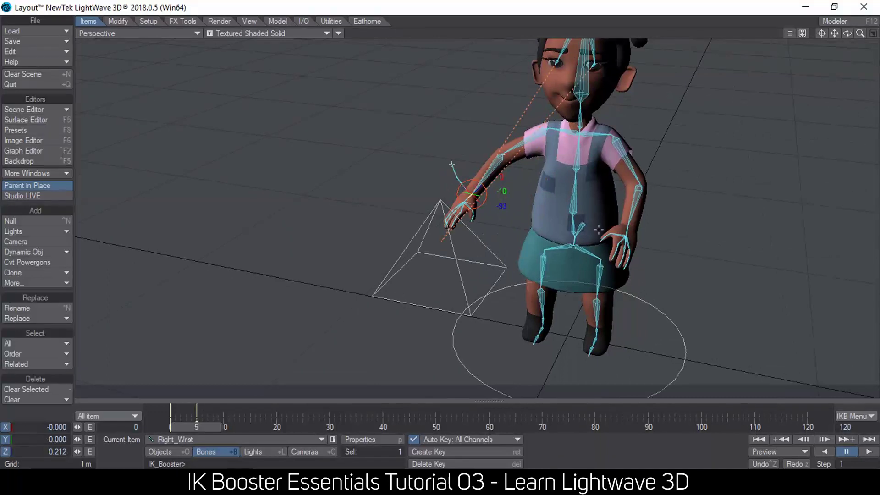
pyautogui.moveTo(582, 225); pyautogui.dragTo(543, 358)
pyautogui.click(549, 348)
pyautogui.click(583, 260)
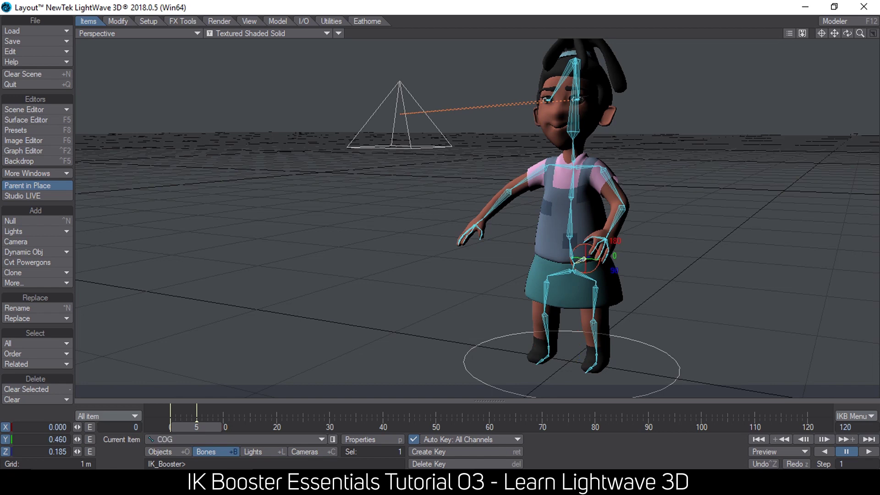
pyautogui.click(552, 342)
pyautogui.rightClick(552, 349)
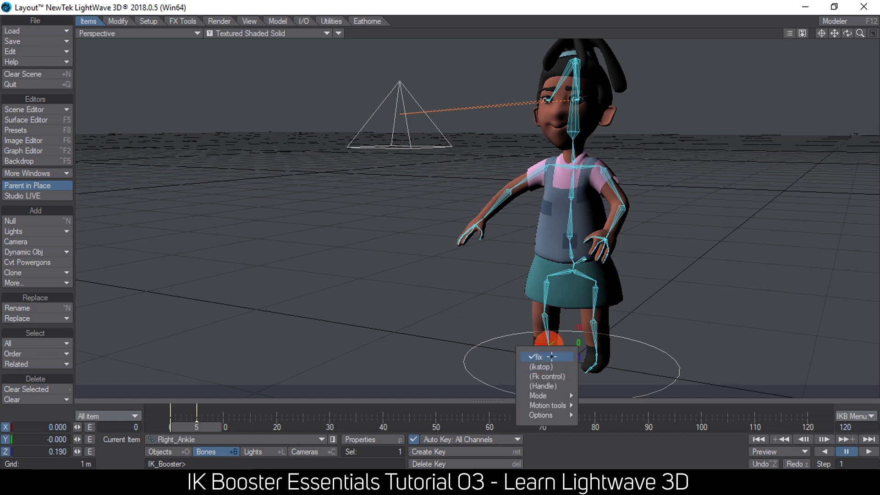
pyautogui.click(551, 356)
pyautogui.click(548, 353)
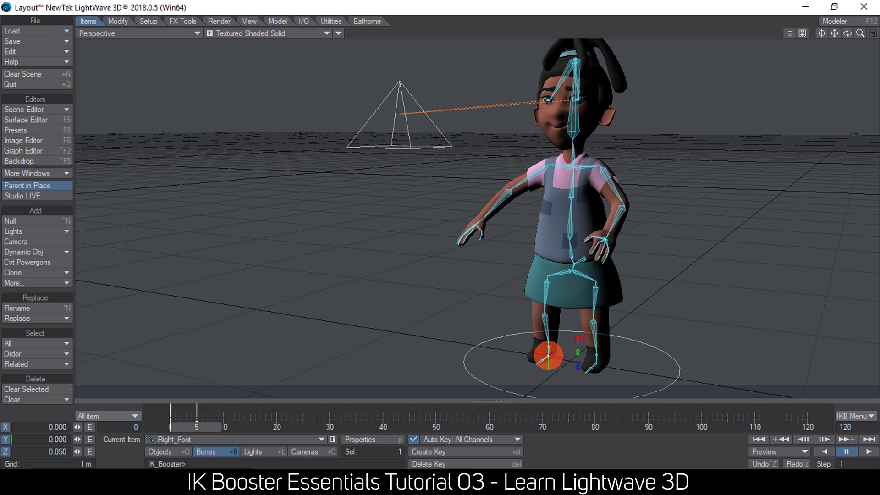
pyautogui.rightClick(547, 358)
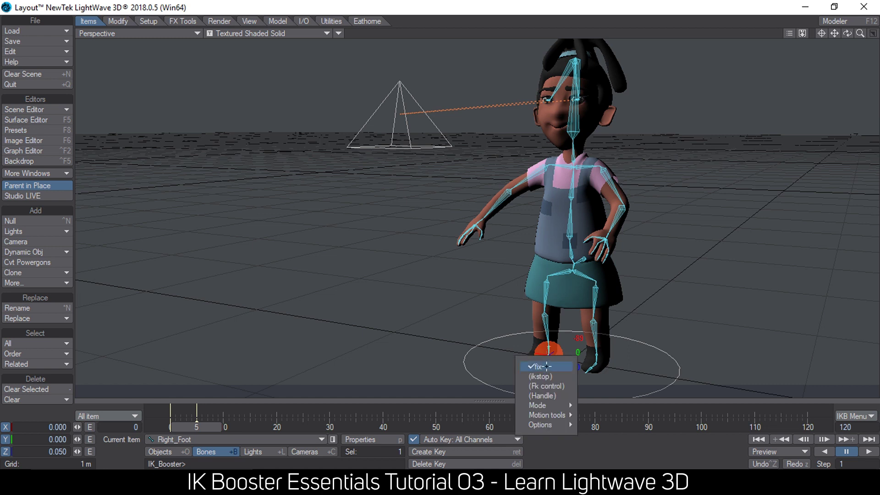
pyautogui.click(547, 366)
# Turn off the fix option on the Left_Ankle and the left foot bone.
pyautogui.click(596, 353)
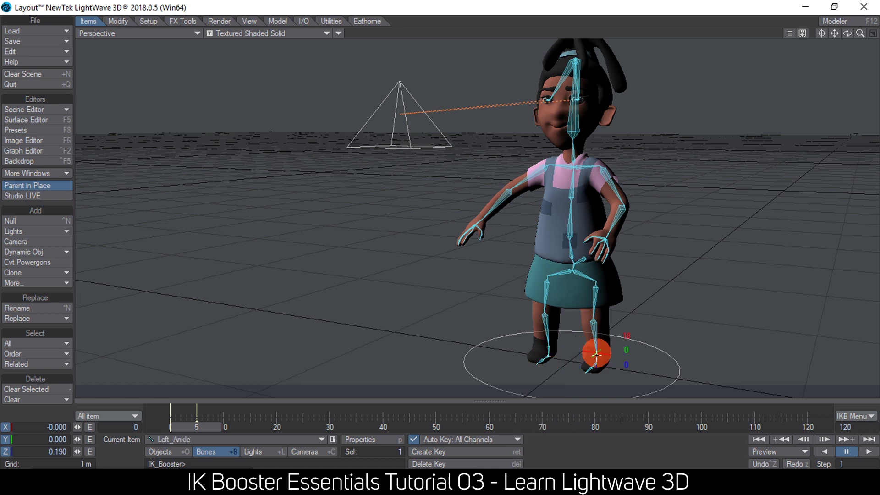
pyautogui.rightClick(596, 354)
pyautogui.click(588, 366)
pyautogui.click(596, 363)
pyautogui.rightClick(596, 366)
pyautogui.click(596, 368)
# Try raising the whole body with the COG bone, and undo the move.
pyautogui.moveTo(585, 258); pyautogui.dragTo(602, 216)
pyautogui.scroll(-3, 581, 258)
pyautogui.hotkey('ctrl', 'z')
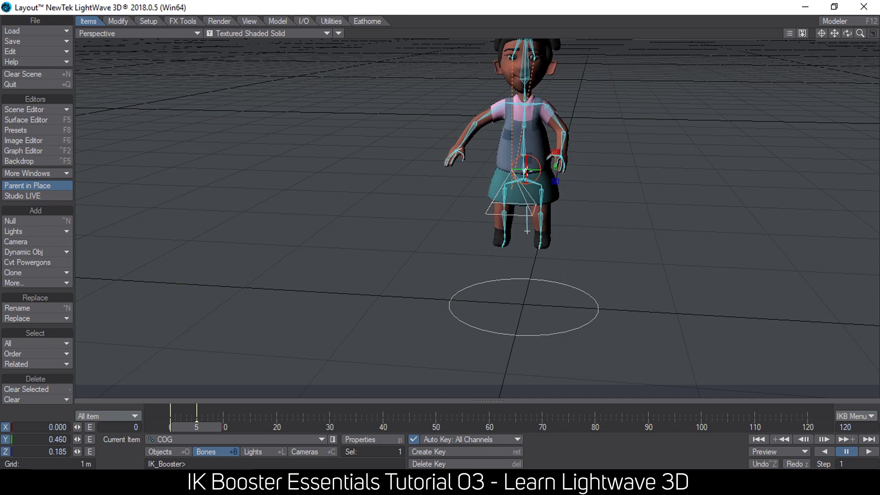
pyautogui.hotkey('ctrl', 'z')
pyautogui.keyDown('alt'); pyautogui.moveTo(531, 195); pyautogui.dragTo(518, 285); pyautogui.keyUp('alt')
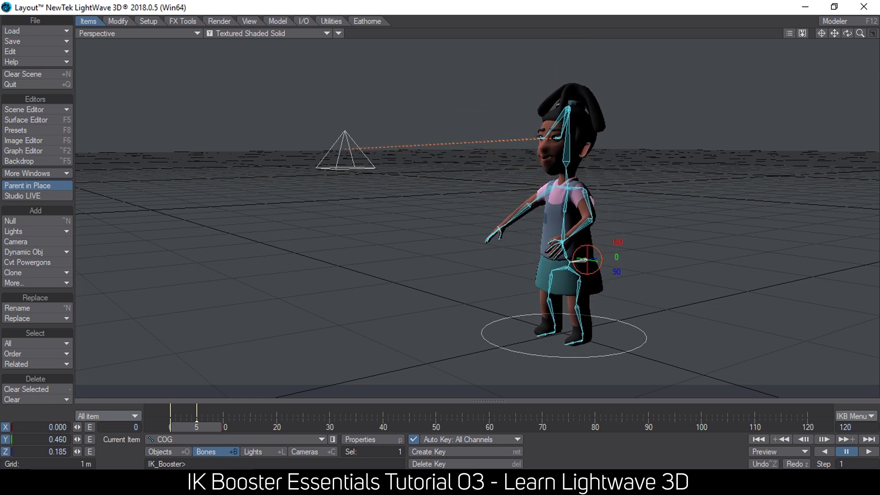
pyautogui.keyDown('alt'); pyautogui.moveTo(551, 267); pyautogui.dragTo(569, 239); pyautogui.keyUp('alt')
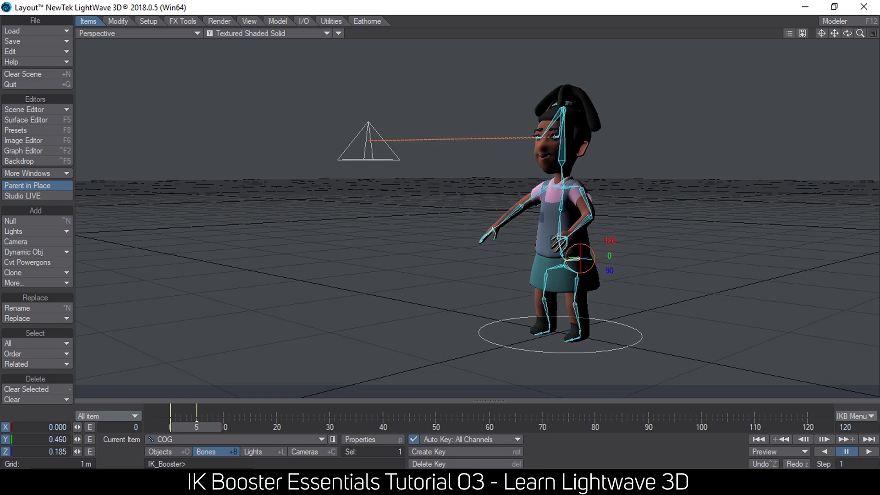
pyautogui.keyDown('alt'); pyautogui.moveTo(339, 169); pyautogui.dragTo(467, 210); pyautogui.keyUp('alt')
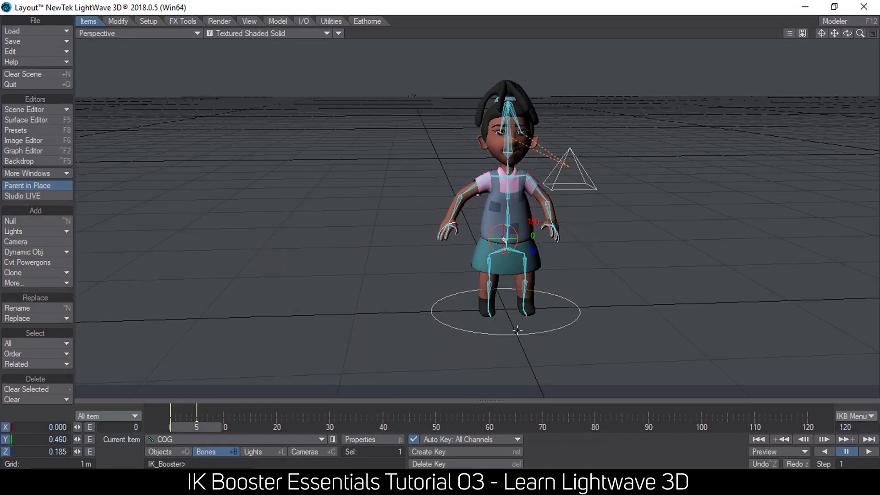
pyautogui.press('t')
pyautogui.press('Up')
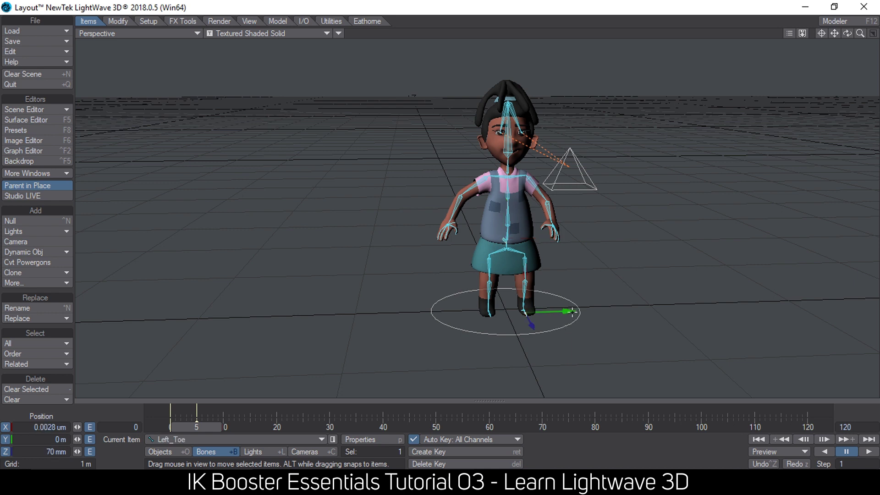
pyautogui.press('y')
pyautogui.press('h')
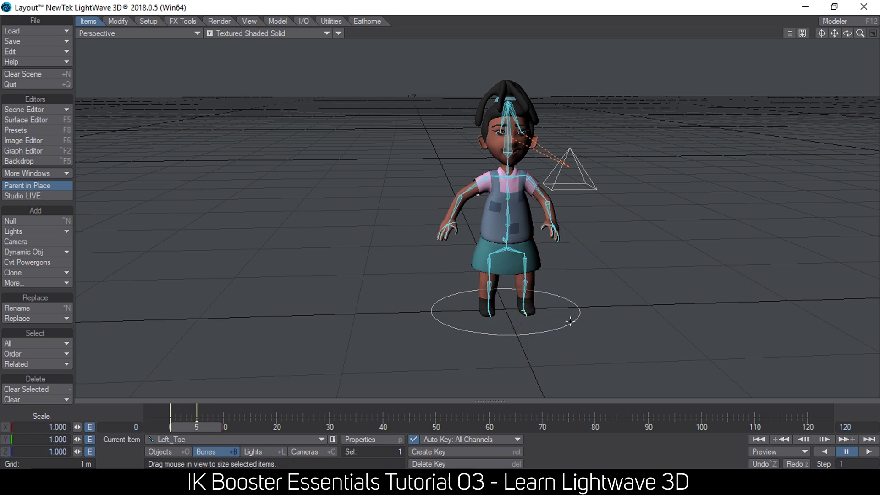
# Select the Master object and move it sideways to shift the whole character, finishing with the beatrice object selected.
pyautogui.click(178, 452)
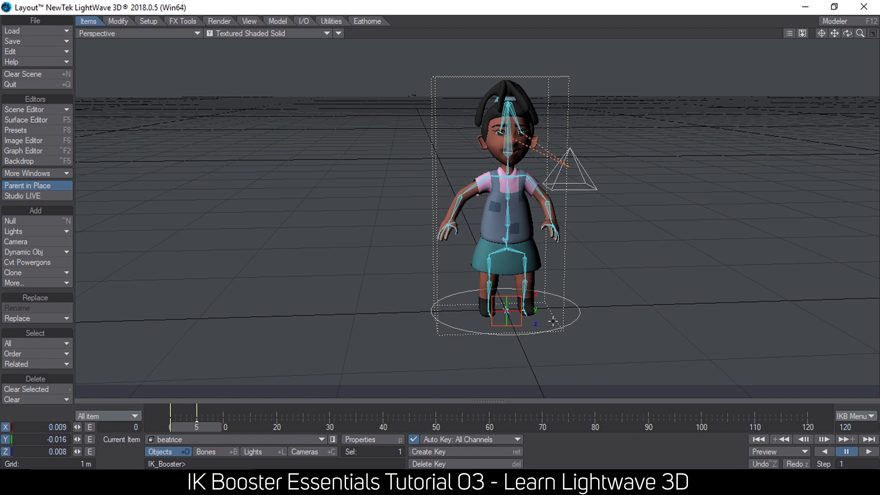
pyautogui.press('space')
pyautogui.click(574, 304)
pyautogui.click(574, 304)
pyautogui.press('space')
pyautogui.press('t')
pyautogui.click(574, 304)
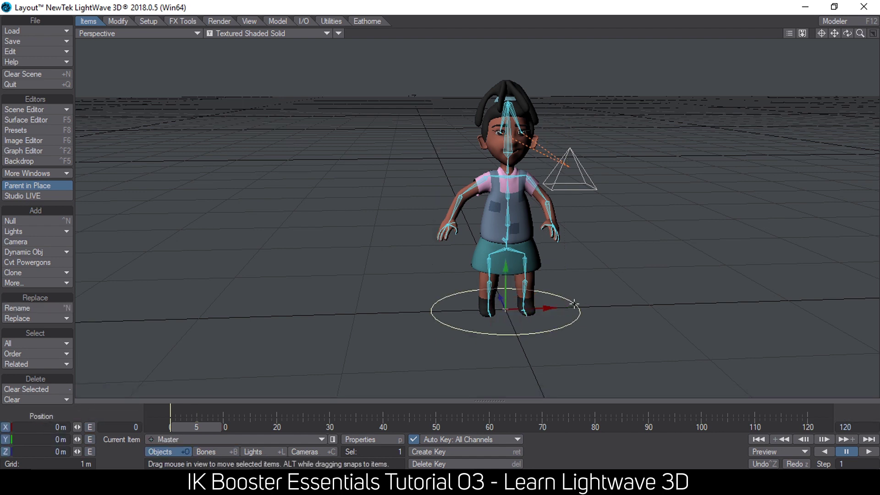
pyautogui.moveTo(549, 307); pyautogui.dragTo(593, 307)
pyautogui.moveTo(505, 309); pyautogui.dragTo(454, 302)
pyautogui.click(453, 221)
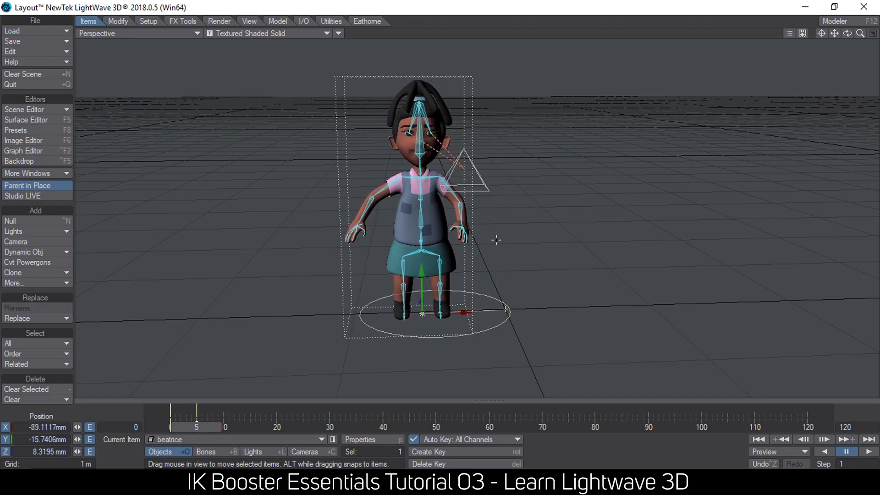